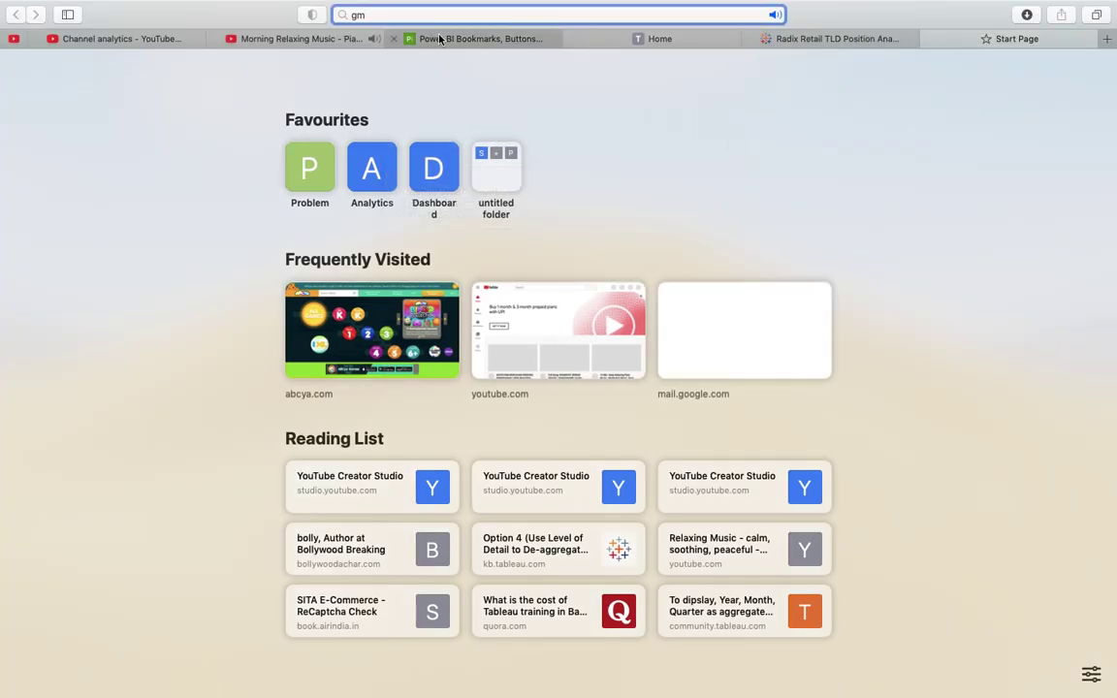
- Show the tableauinfo.com home page in Safari, then switch to Tableau Desktop's Toggle dashboard
{"action": "left_click", "coordinate": [684, 45]}
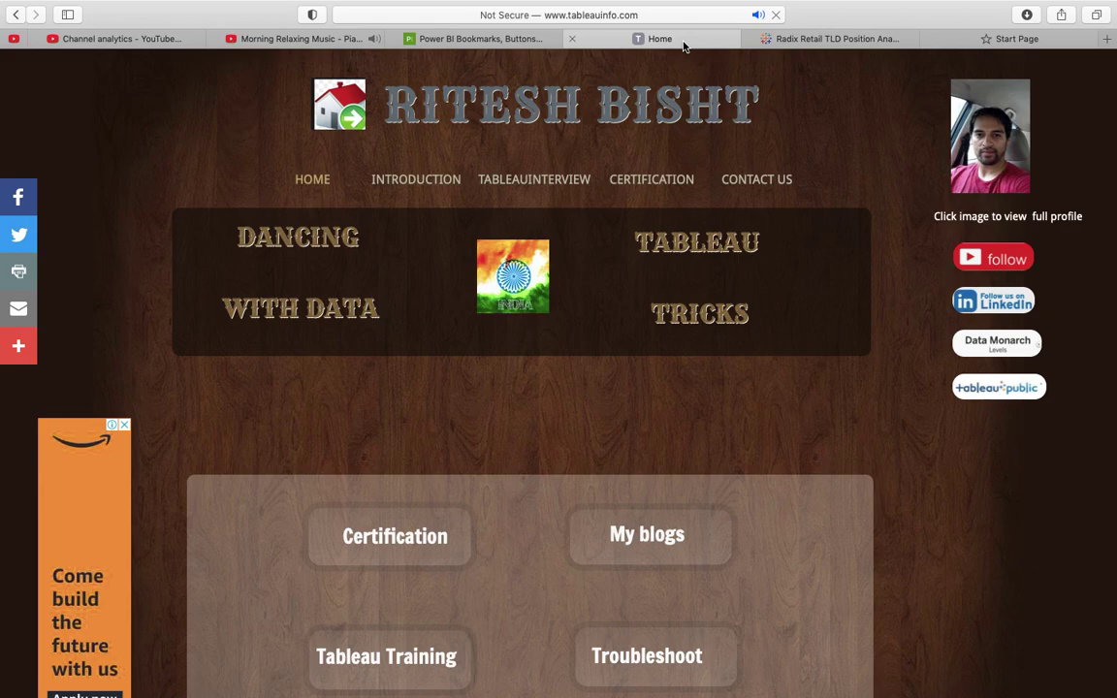
{"action": "key", "text": "super+Tab"}
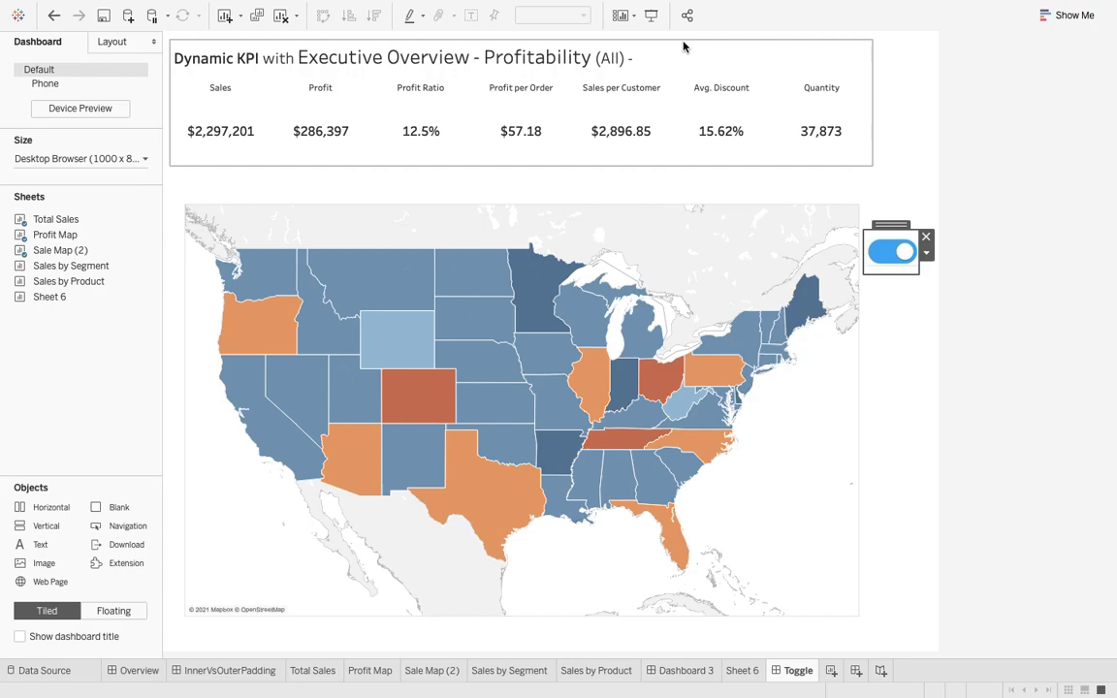
- Present the Toggle dashboard full-screen, flip its map between sales and profit three times, then exit
{"action": "left_click", "coordinate": [651, 15]}
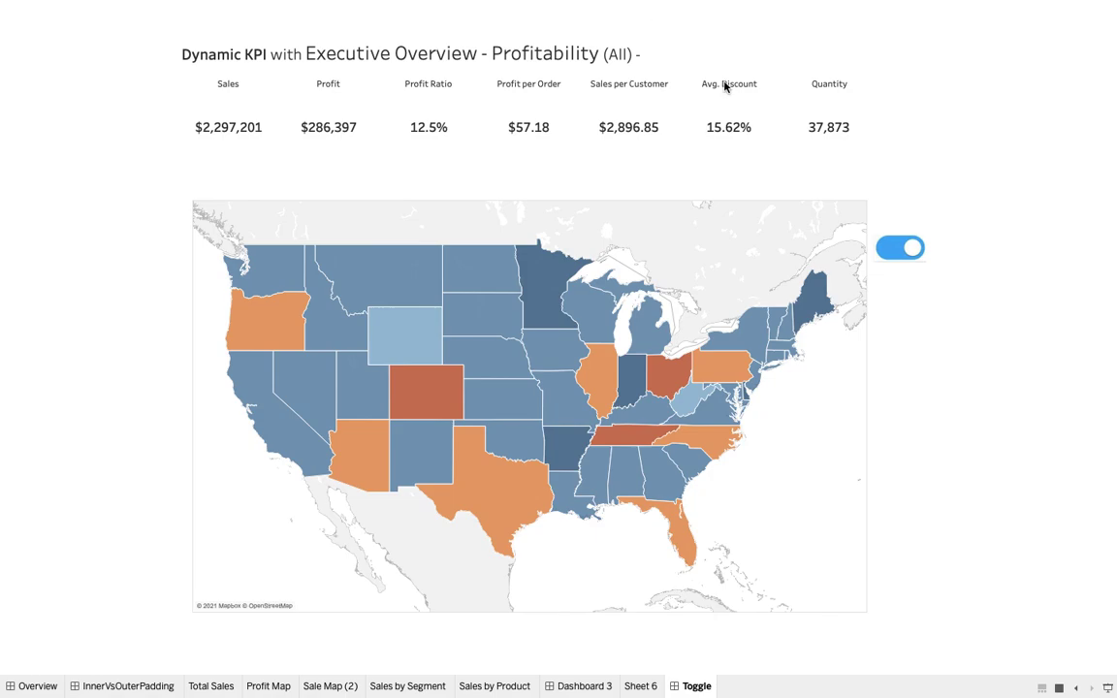
{"action": "left_click", "coordinate": [912, 253]}
{"action": "left_click", "coordinate": [893, 253]}
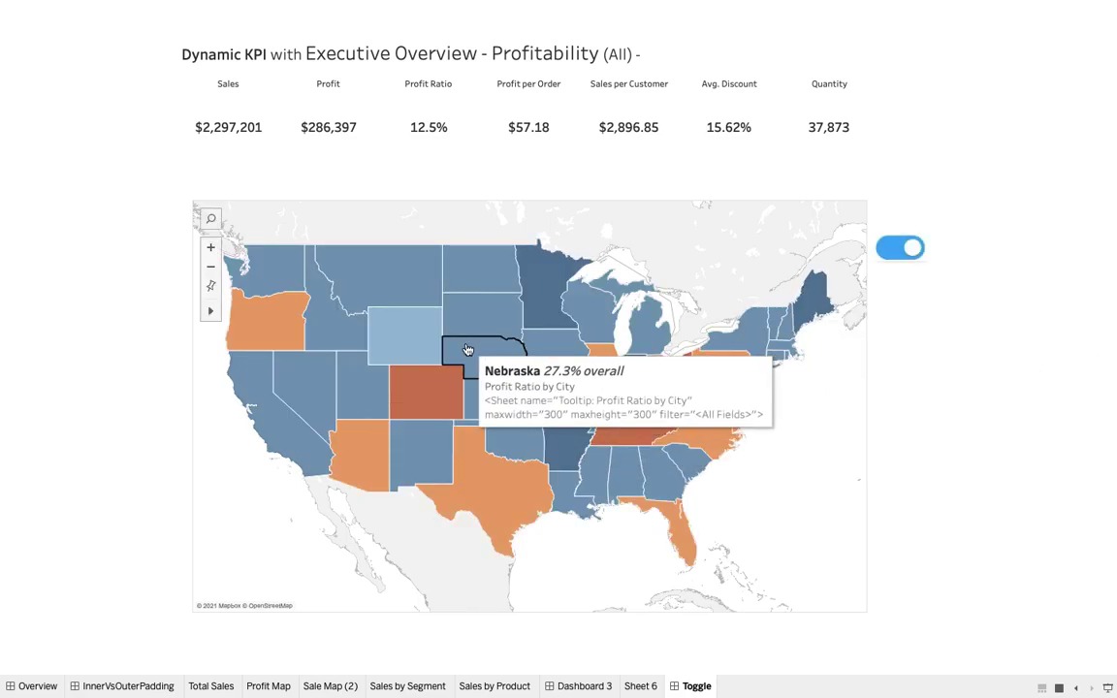
{"action": "left_click", "coordinate": [910, 253]}
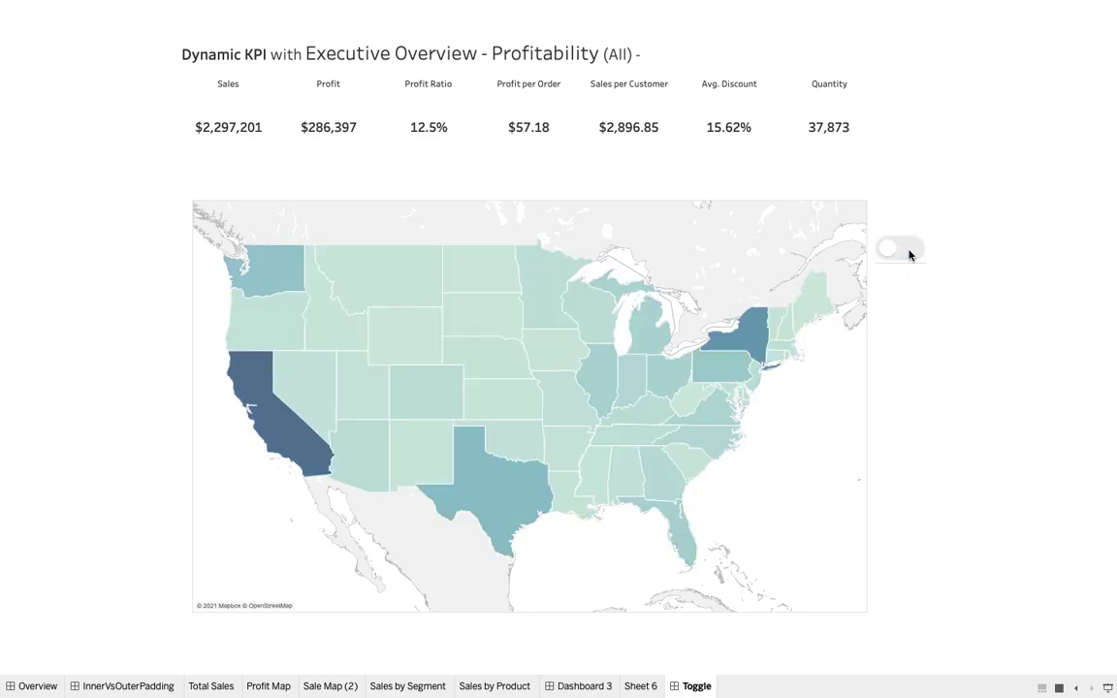
{"action": "left_click", "coordinate": [910, 255]}
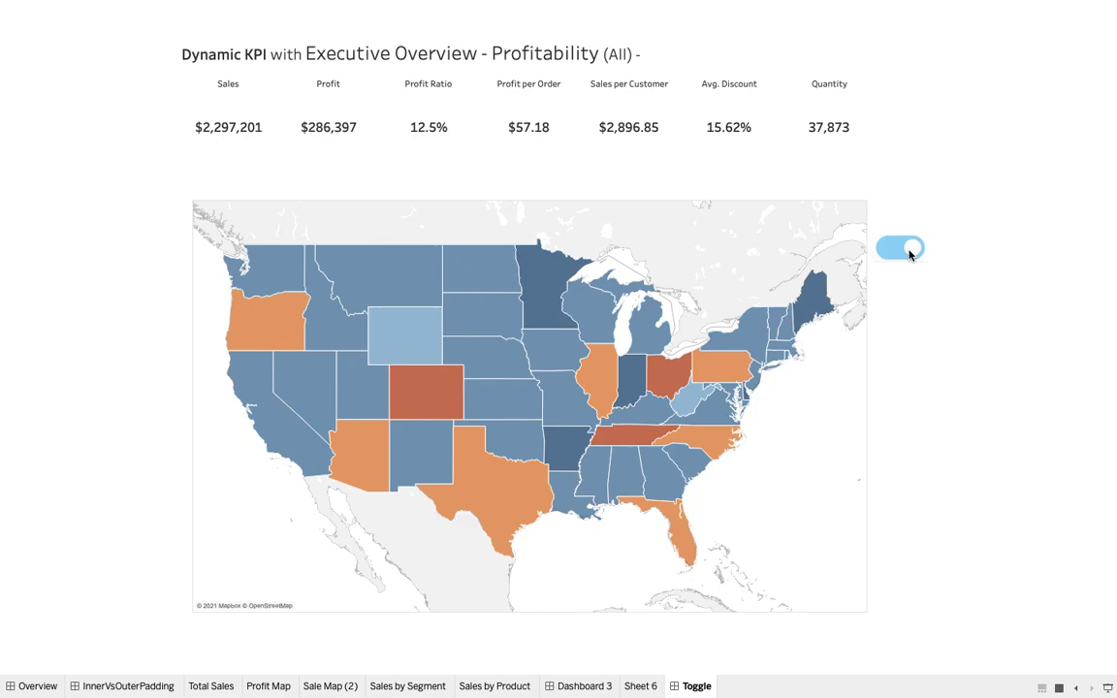
{"action": "left_click", "coordinate": [910, 254]}
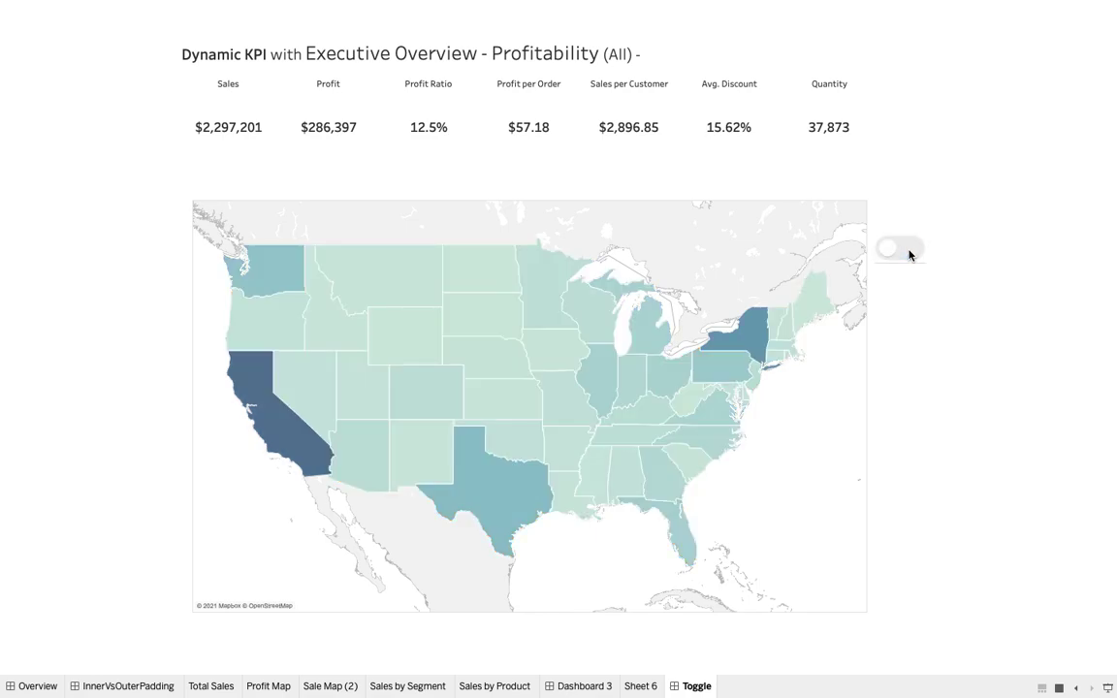
{"action": "left_click", "coordinate": [910, 254]}
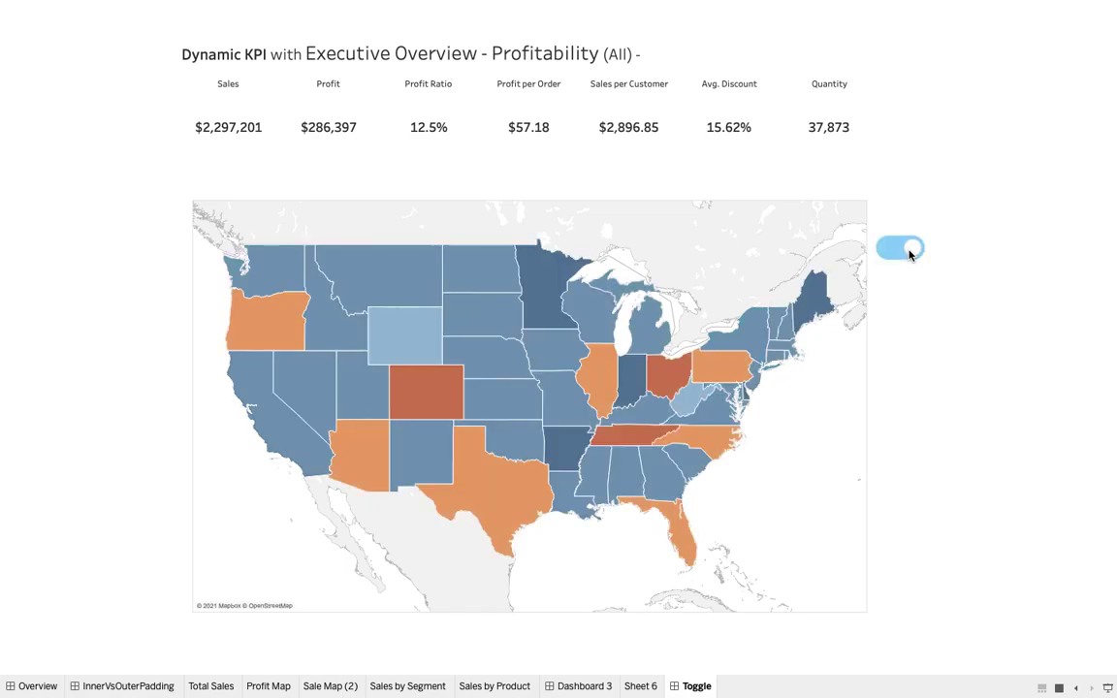
{"action": "left_click", "coordinate": [521, 9]}
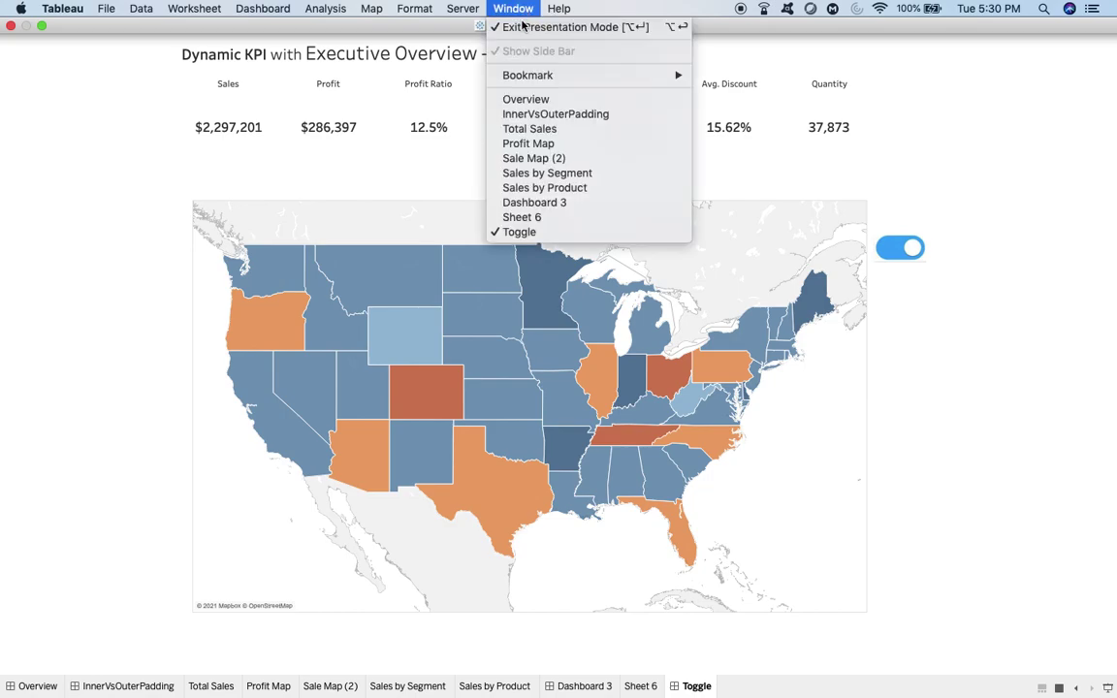
{"action": "left_click", "coordinate": [522, 27]}
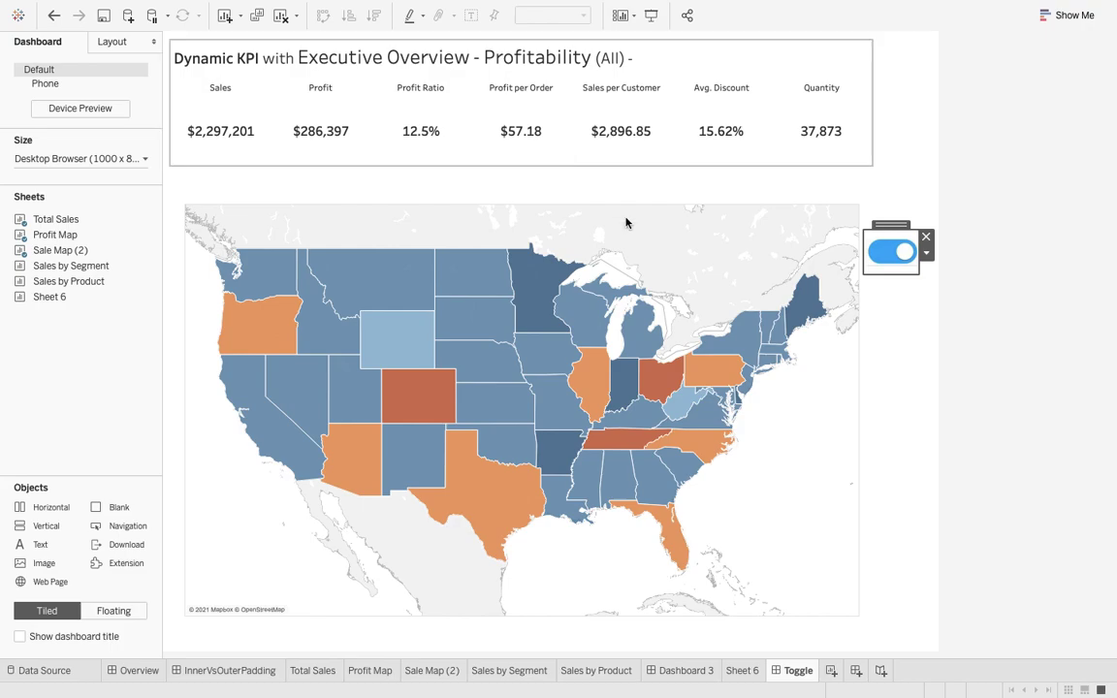
- Create a new blank dashboard and place the Total Sales KPI sheet at the top
{"action": "left_click", "coordinate": [856, 674]}
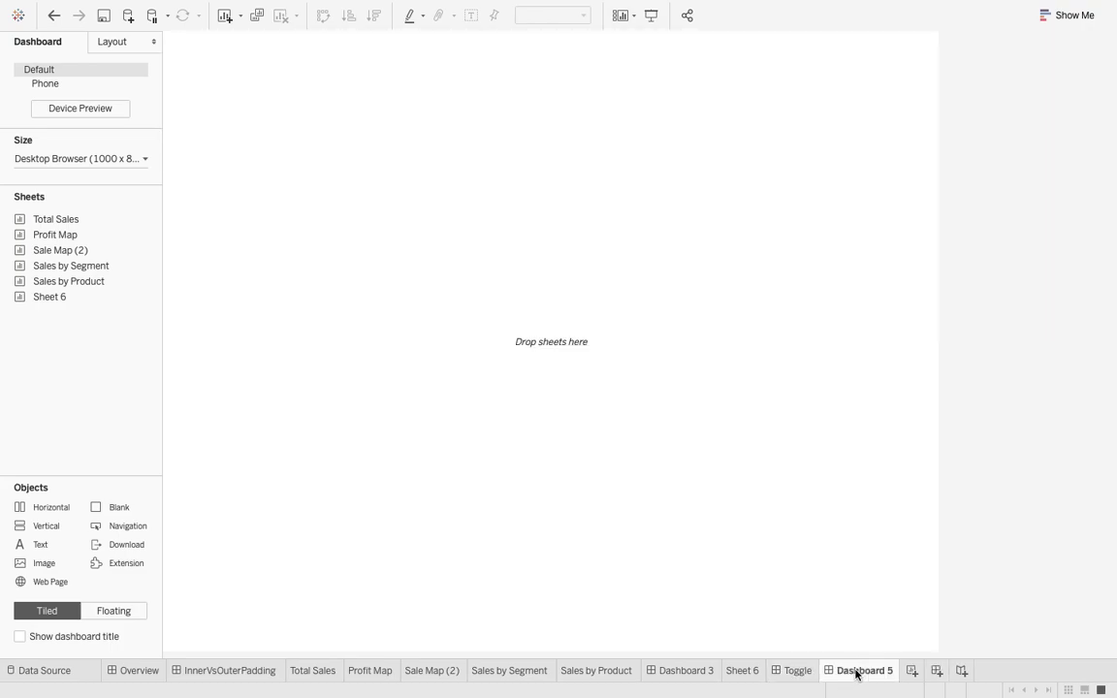
{"action": "mouse_move", "coordinate": [80, 237]}
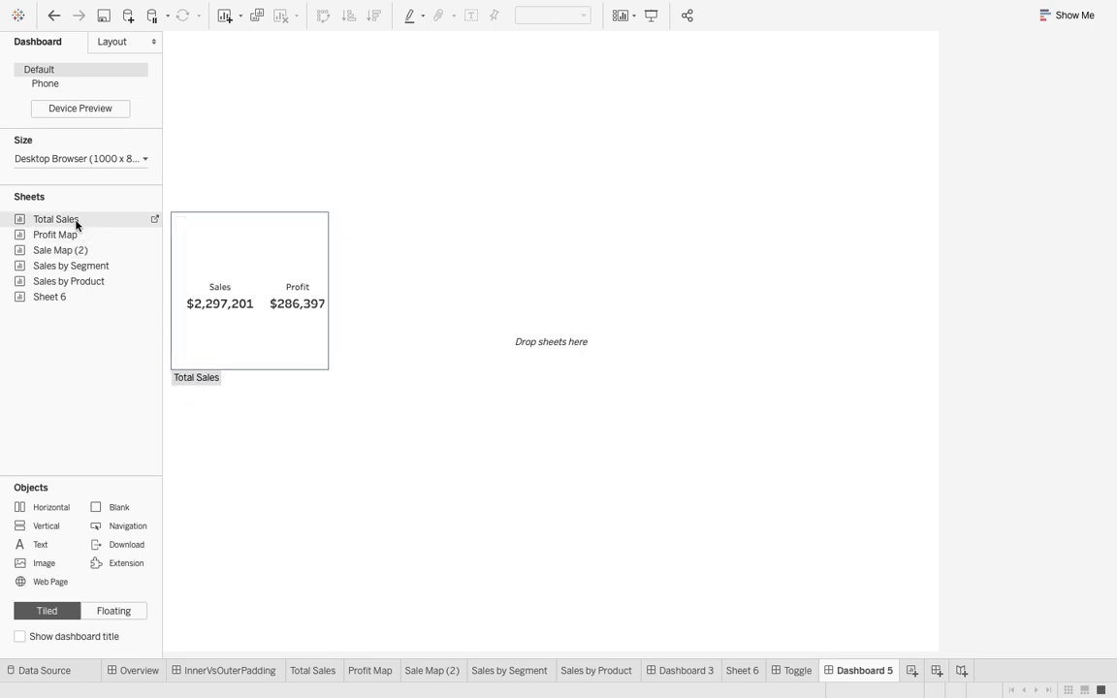
{"action": "left_click_drag", "start_coordinate": [75, 219], "coordinate": [232, 152]}
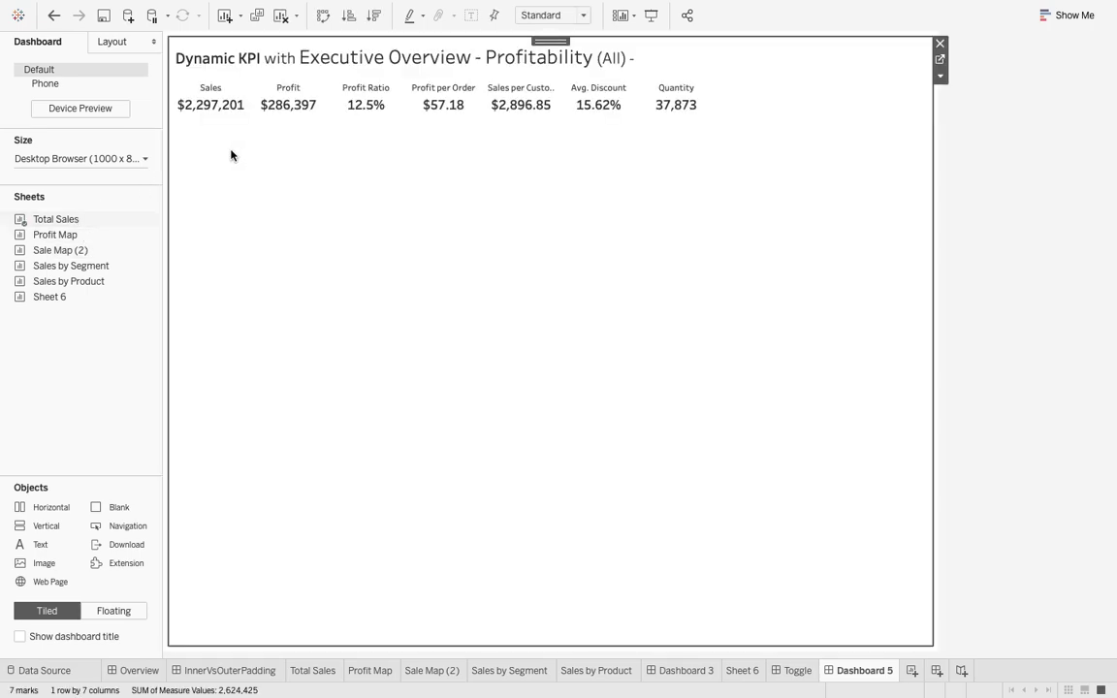
- Add the Profit Map below the KPI header and try dropping in Sale Map (2)
{"action": "mouse_move", "coordinate": [47, 242]}
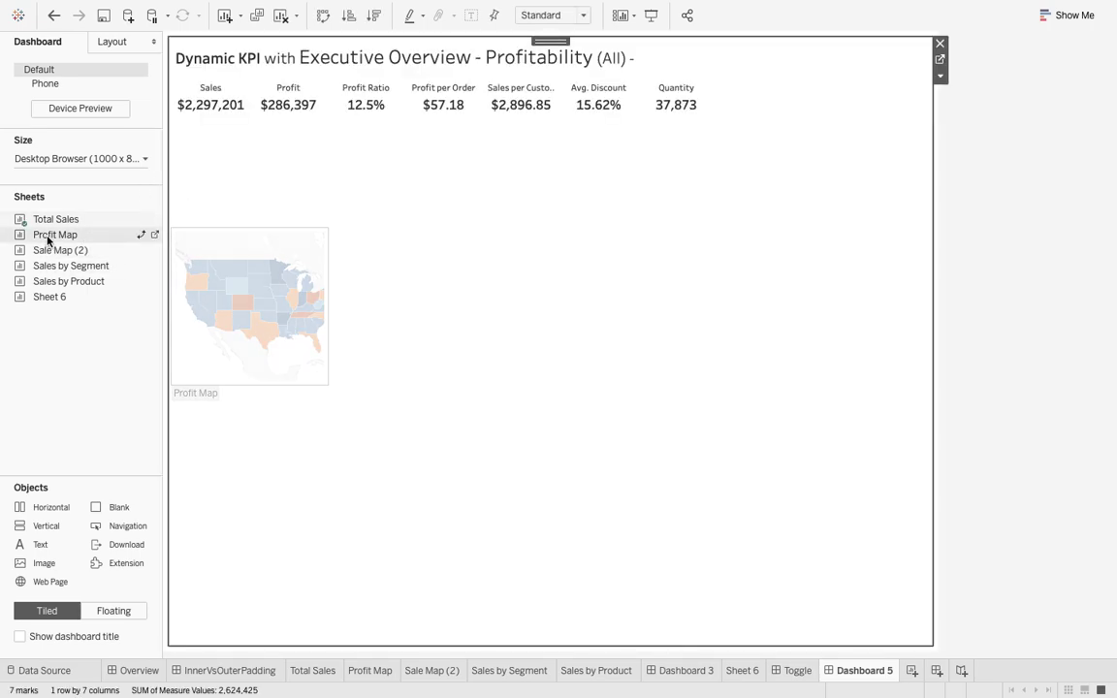
{"action": "left_click_drag", "start_coordinate": [47, 238], "coordinate": [580, 389]}
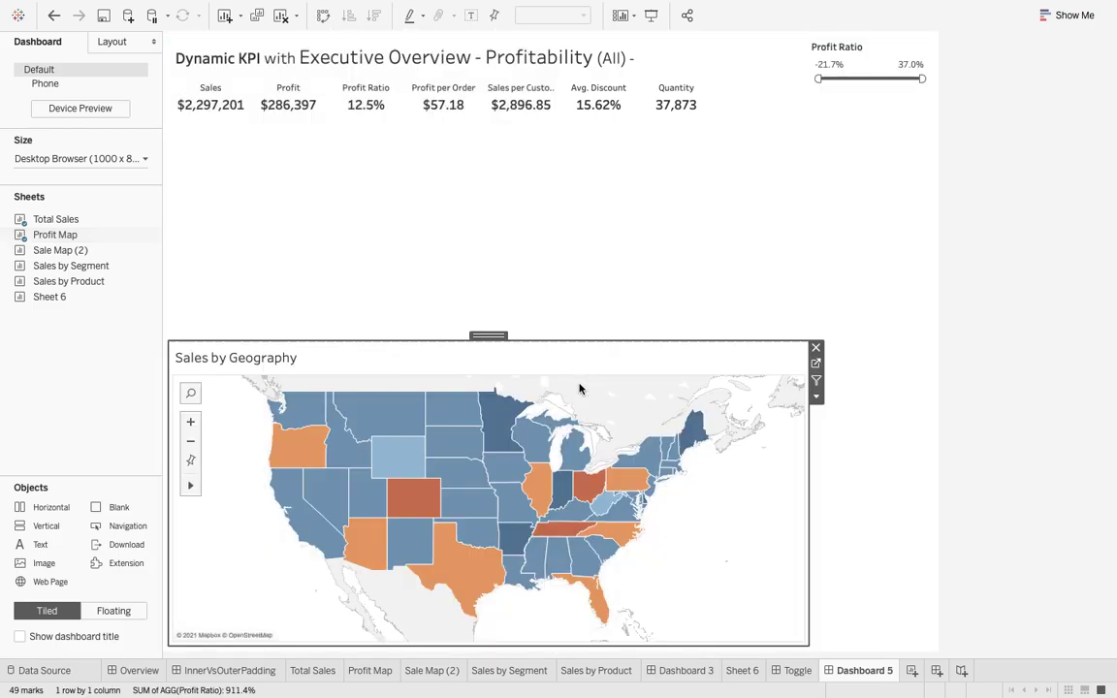
{"action": "mouse_move", "coordinate": [33, 252]}
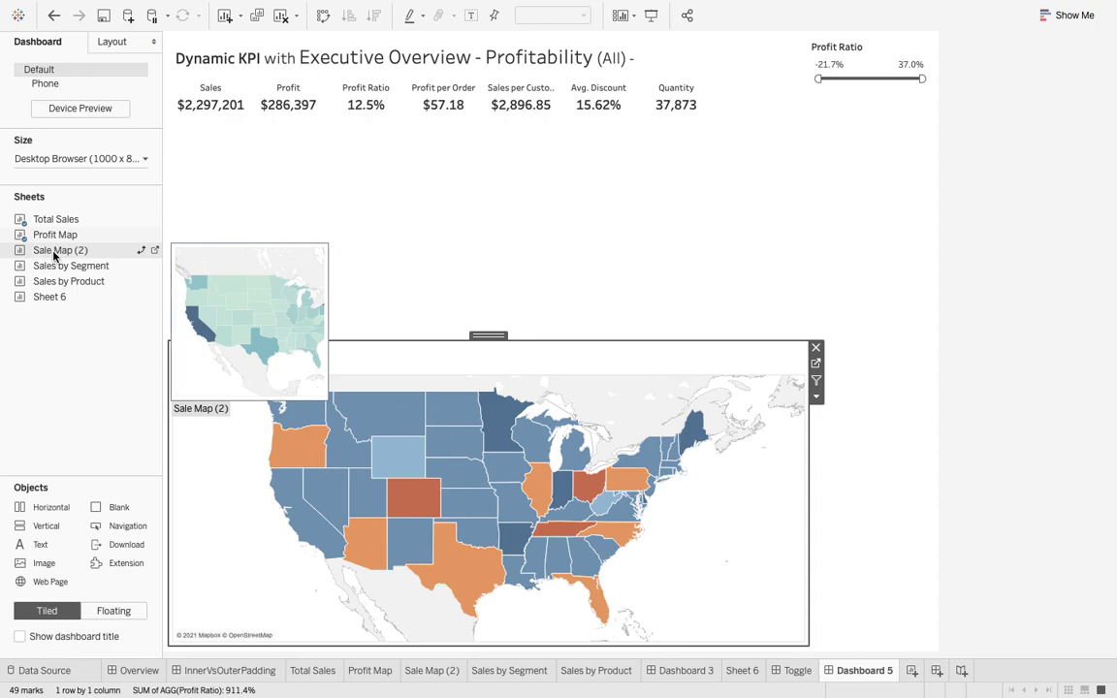
{"action": "mouse_move", "coordinate": [53, 256]}
{"action": "left_mouse_down"}
{"action": "mouse_move", "coordinate": [237, 380]}
{"action": "mouse_move", "coordinate": [242, 414]}
{"action": "mouse_move", "coordinate": [169, 315]}
{"action": "mouse_move", "coordinate": [97, 252]}
{"action": "left_mouse_up"}
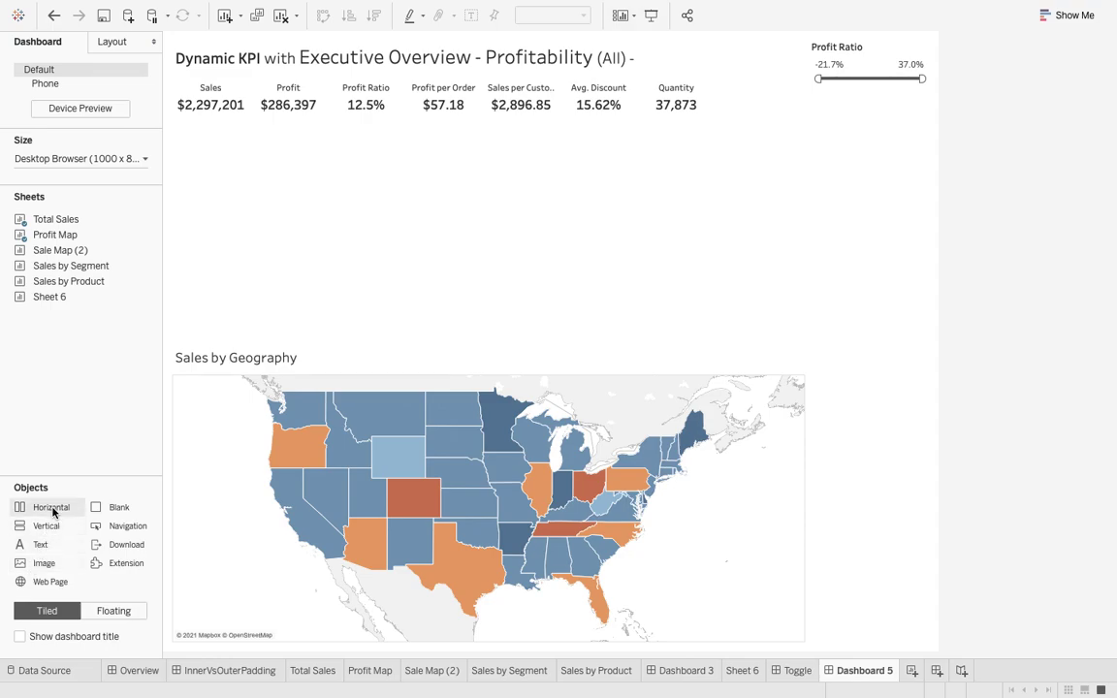
- Put Sale Map (2) in a Vertical container beside the profit map and hide both map titles
{"action": "left_click_drag", "start_coordinate": [48, 529], "coordinate": [217, 509]}
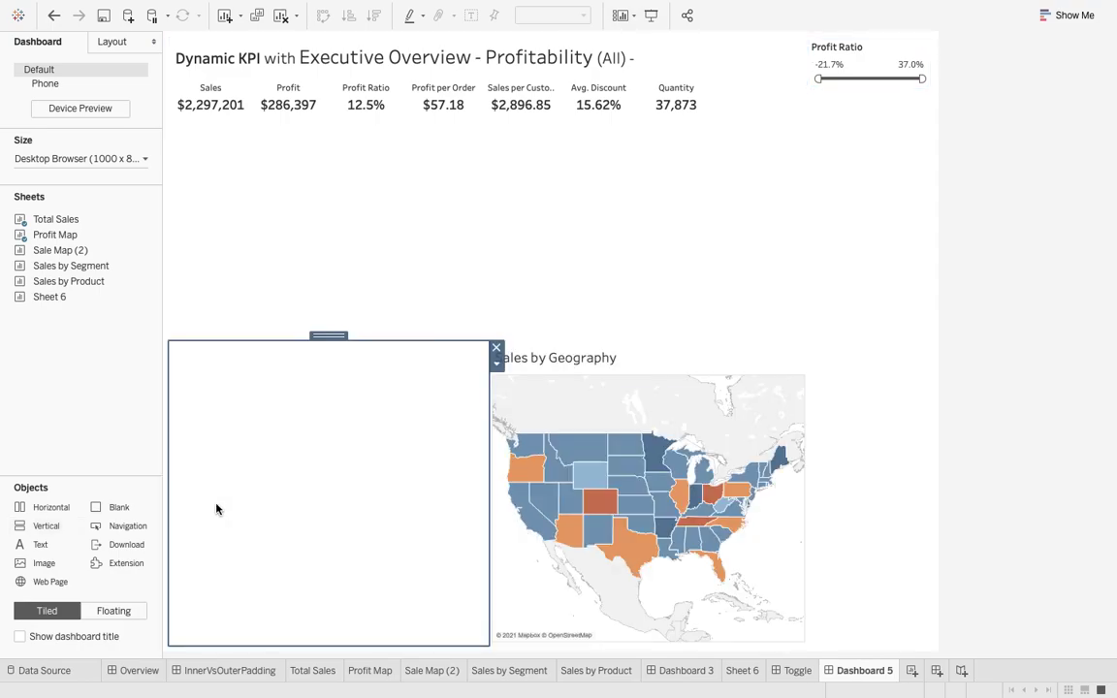
{"action": "left_click_drag", "start_coordinate": [84, 254], "coordinate": [257, 424]}
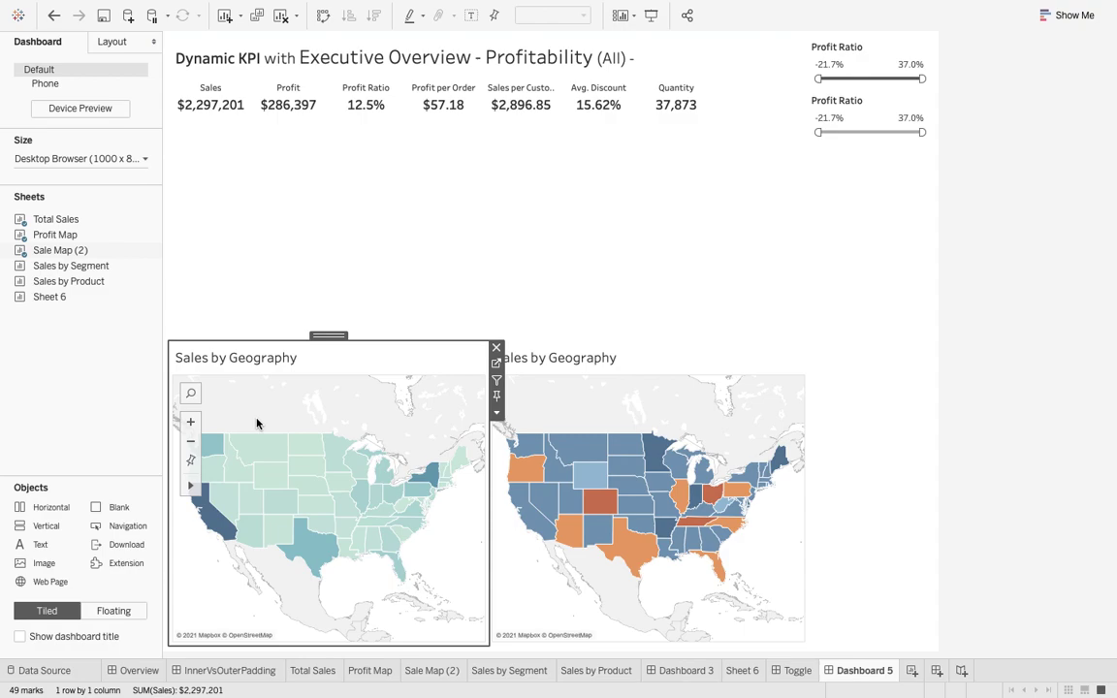
{"action": "right_click", "coordinate": [255, 360]}
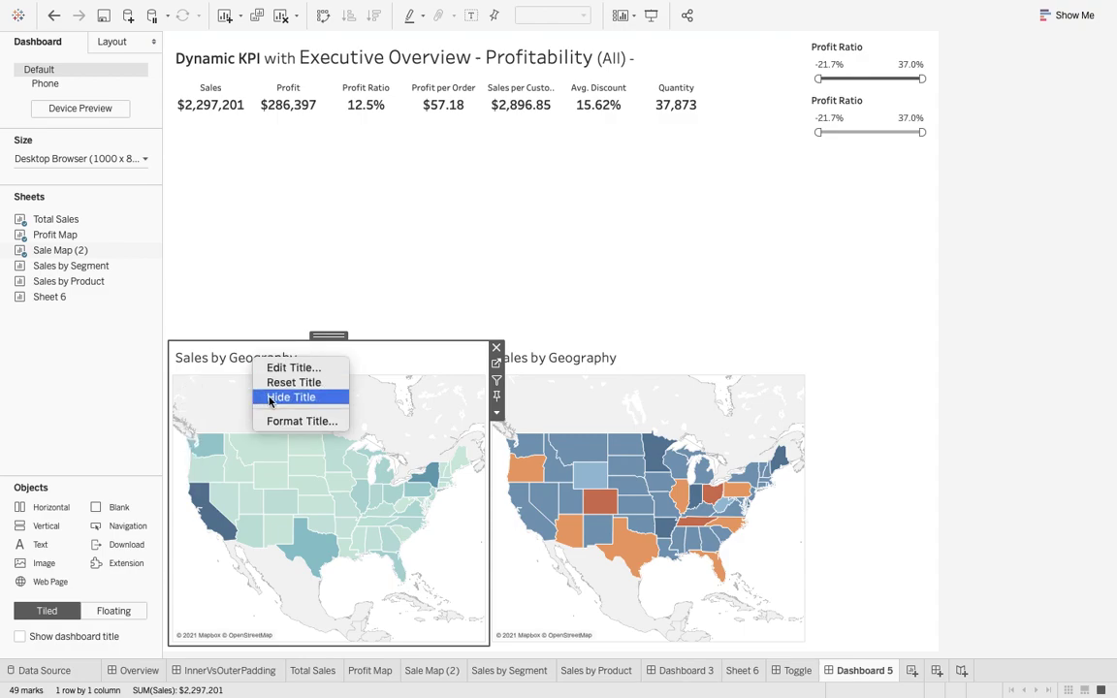
{"action": "left_click", "coordinate": [272, 396]}
{"action": "left_click", "coordinate": [548, 359]}
{"action": "right_click", "coordinate": [556, 359]}
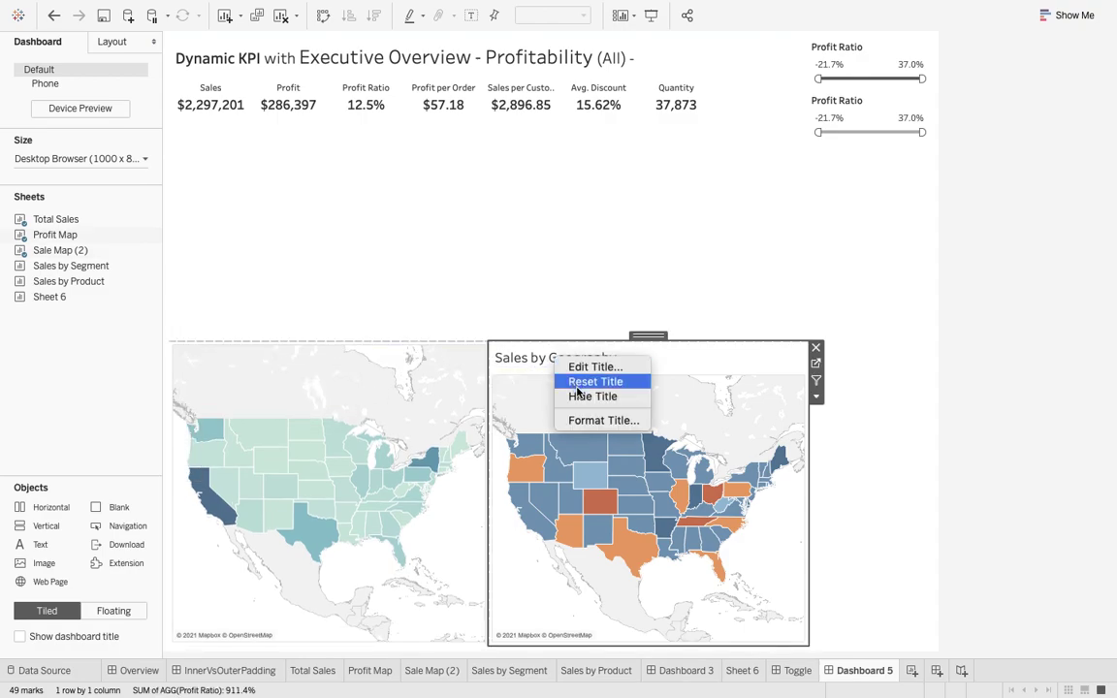
{"action": "left_click", "coordinate": [581, 397]}
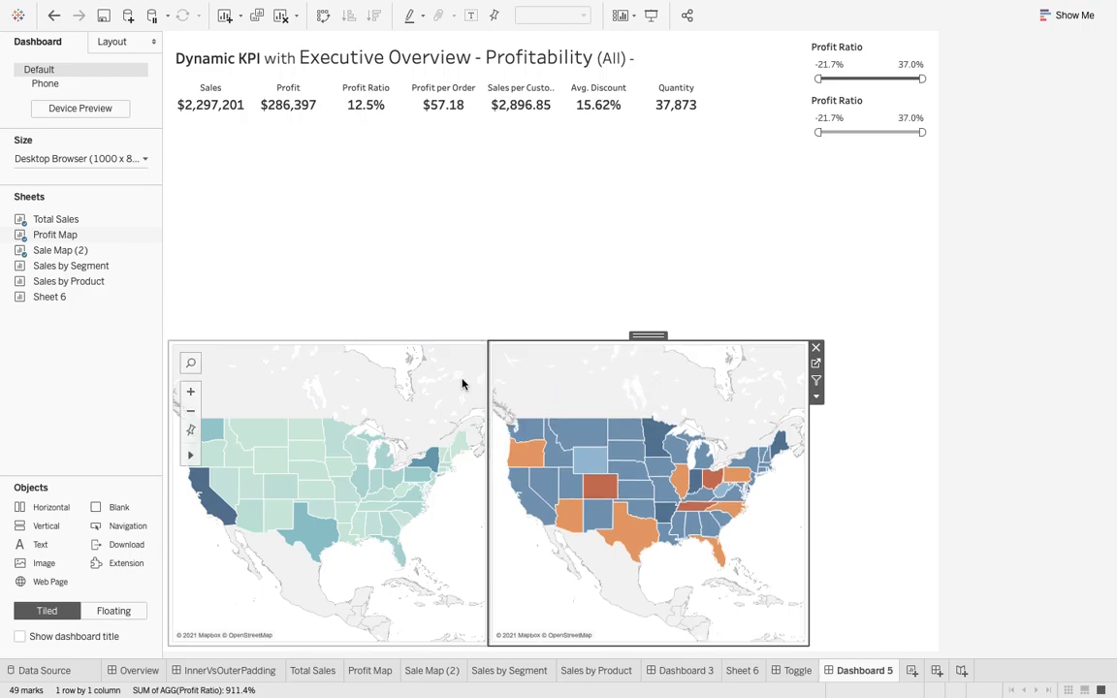
{"action": "left_click", "coordinate": [297, 384]}
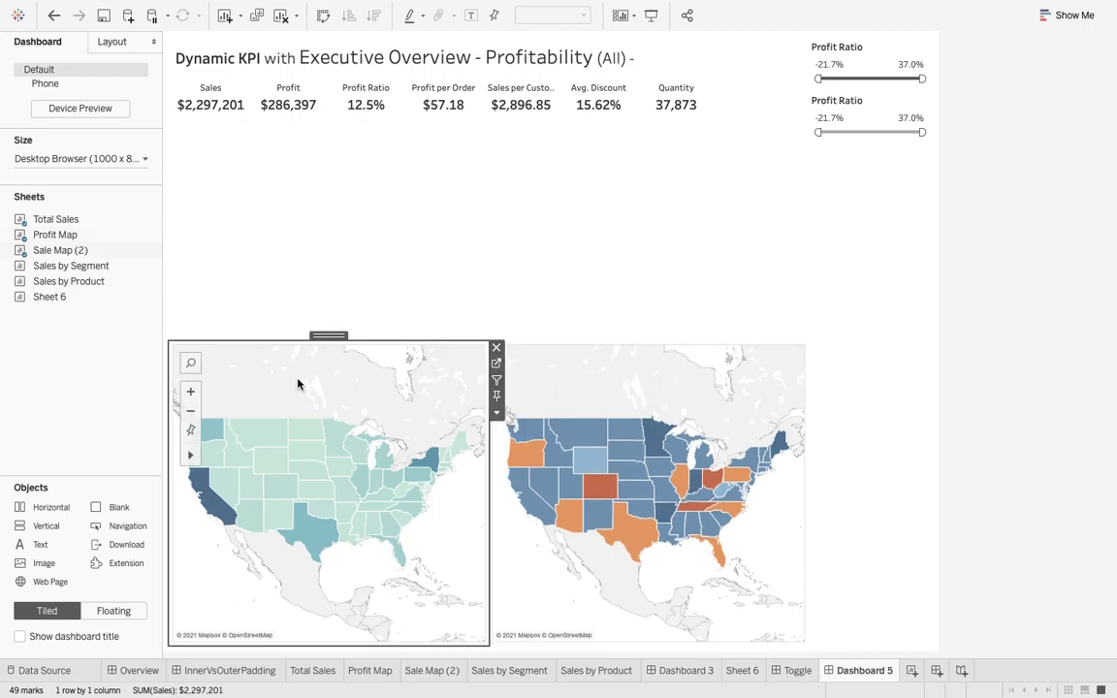
- Make the Vertical container holding Sale Map (2) float over the profit map
{"action": "left_click", "coordinate": [496, 417]}
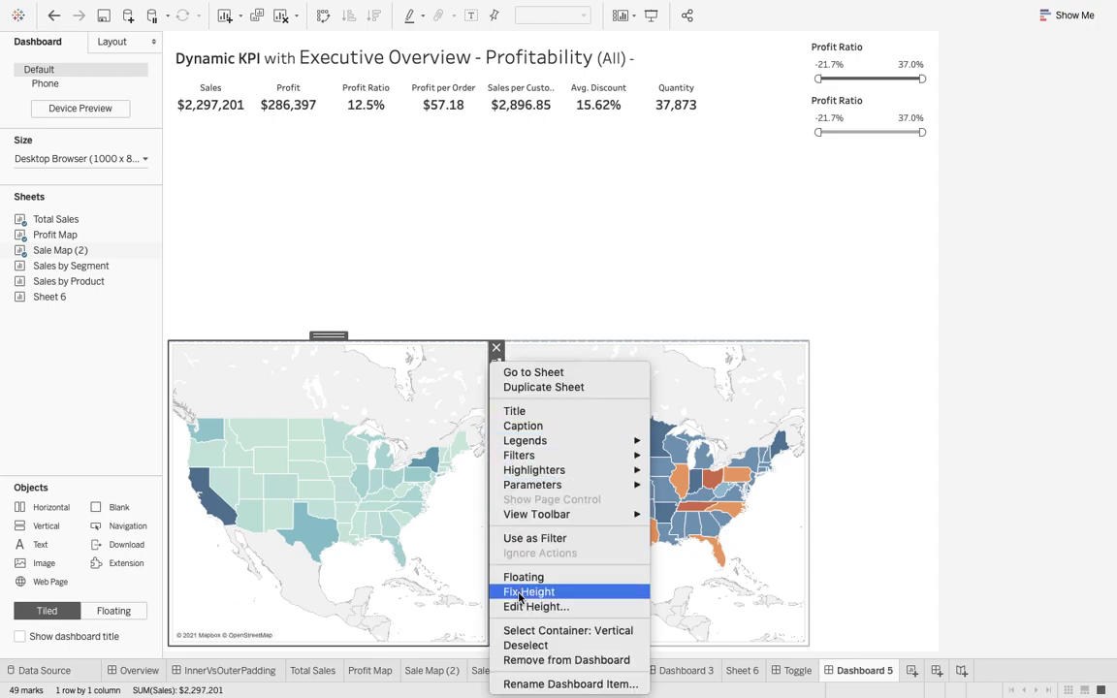
{"action": "left_click", "coordinate": [523, 632]}
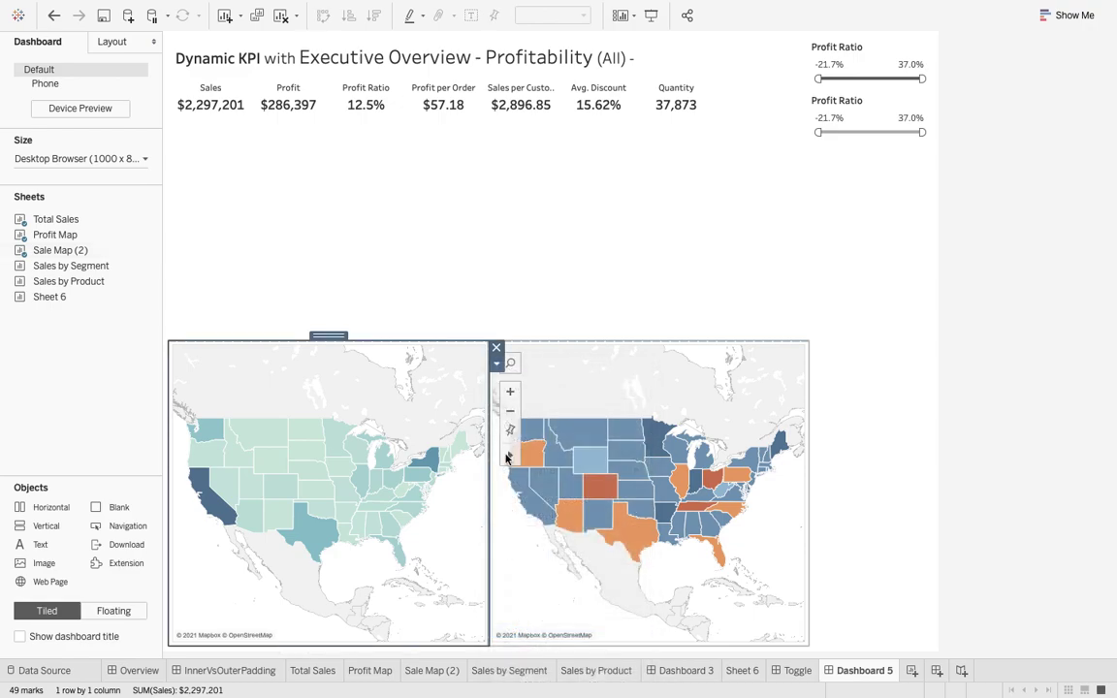
{"action": "left_click", "coordinate": [496, 366]}
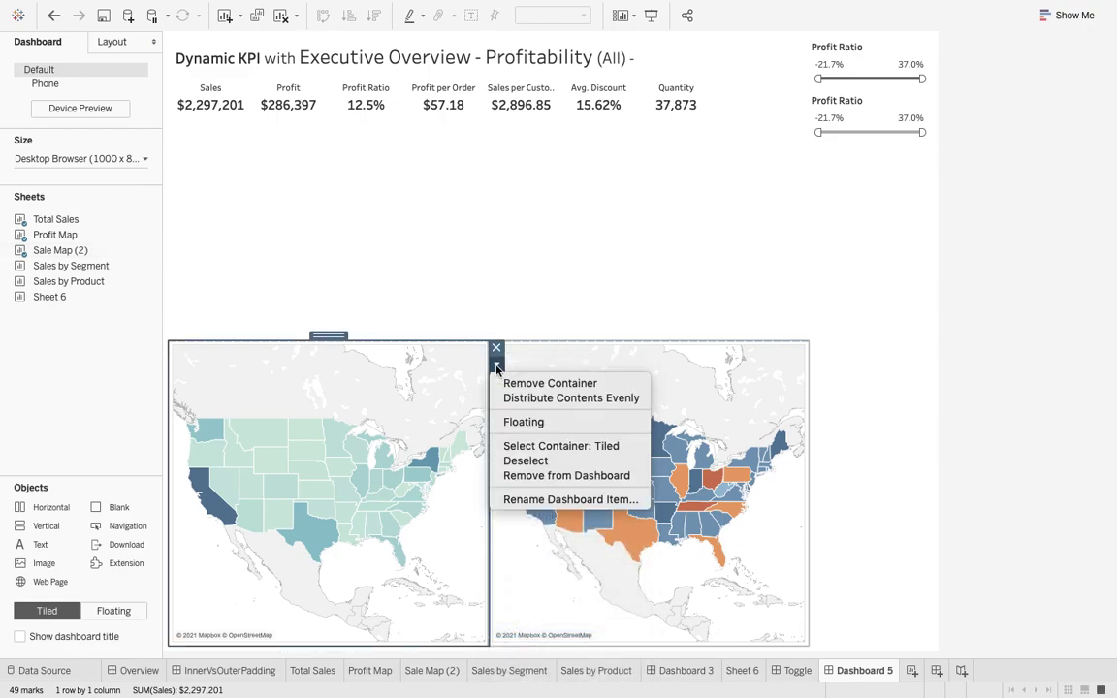
{"action": "left_click", "coordinate": [502, 424]}
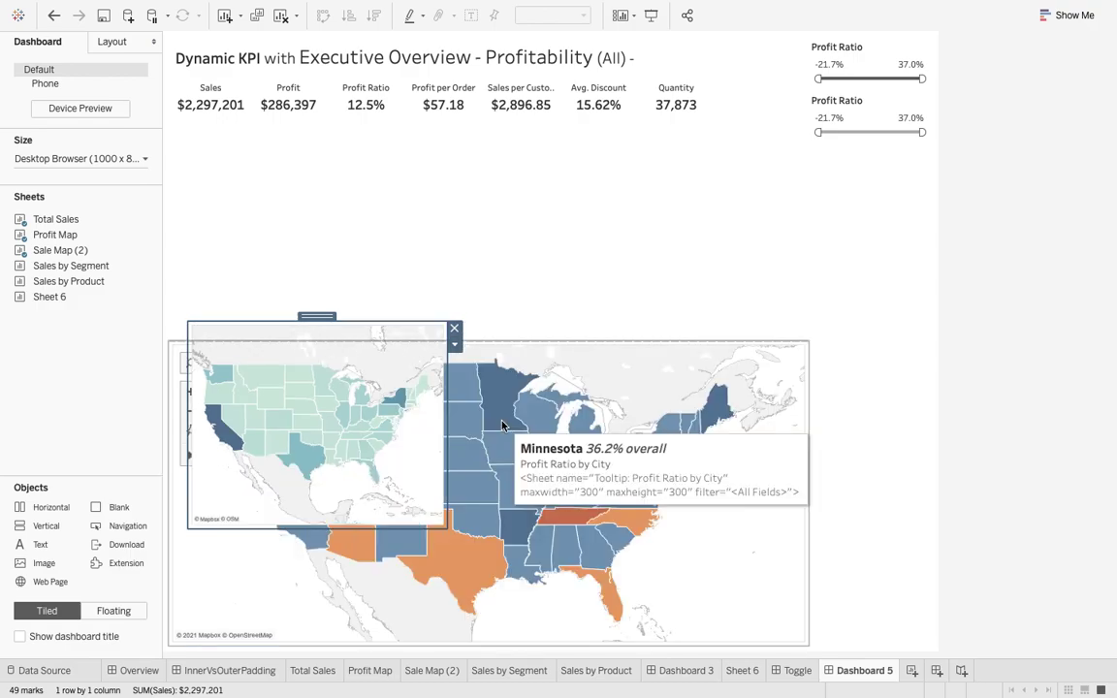
{"action": "left_click", "coordinate": [455, 347]}
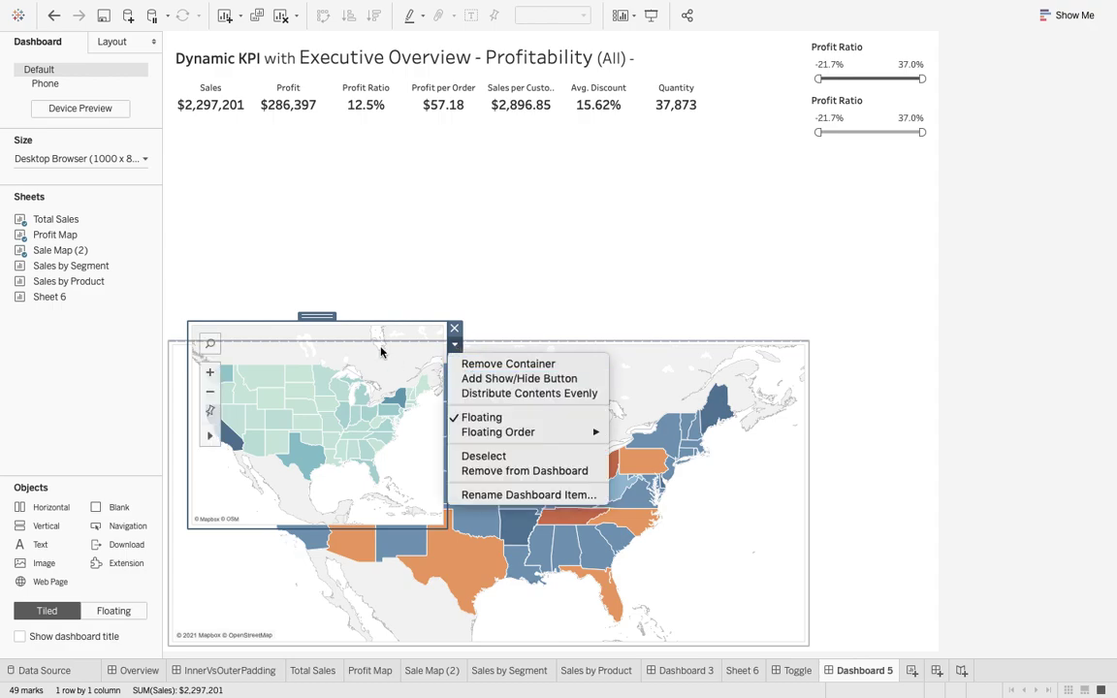
{"action": "left_click", "coordinate": [538, 326]}
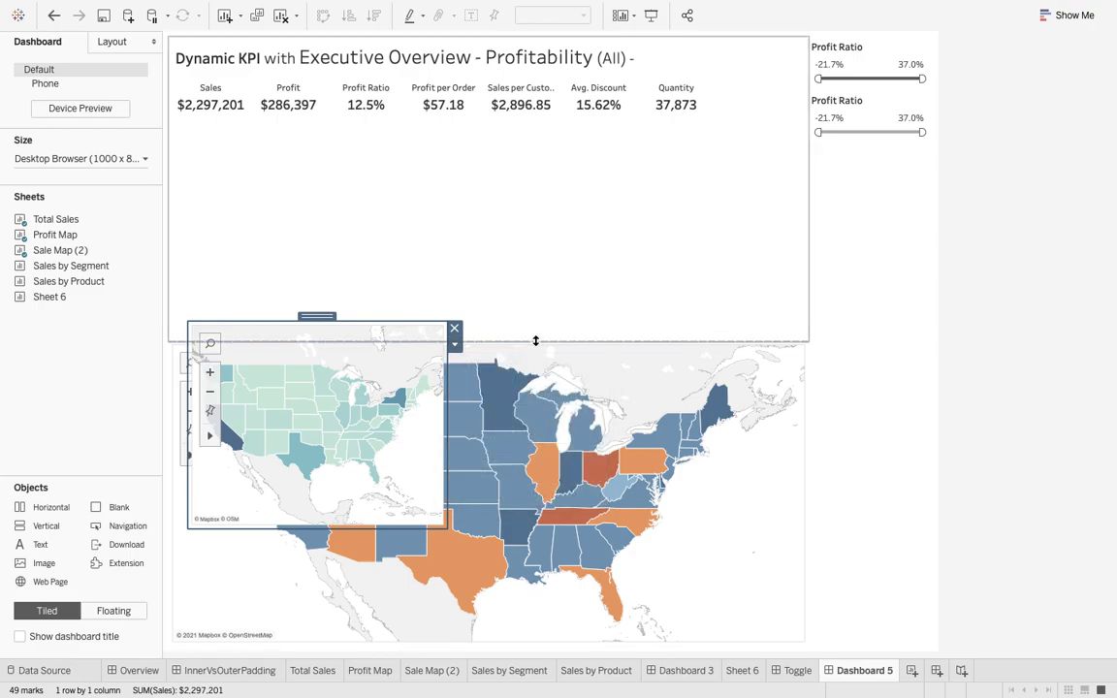
- Stretch the profit map up to the KPI header, then undo the inset move and view Layout sizes
{"action": "left_click_drag", "start_coordinate": [537, 342], "coordinate": [529, 147]}
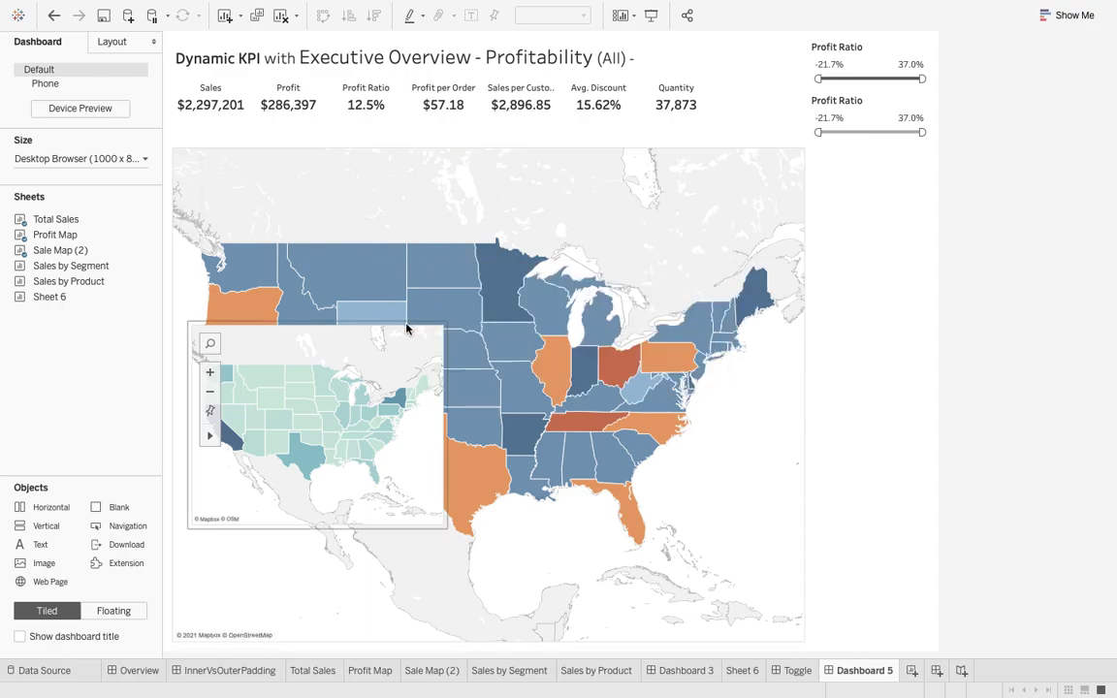
{"action": "left_click", "coordinate": [341, 344]}
{"action": "left_click_drag", "start_coordinate": [340, 318], "coordinate": [382, 228]}
{"action": "left_click", "coordinate": [53, 16]}
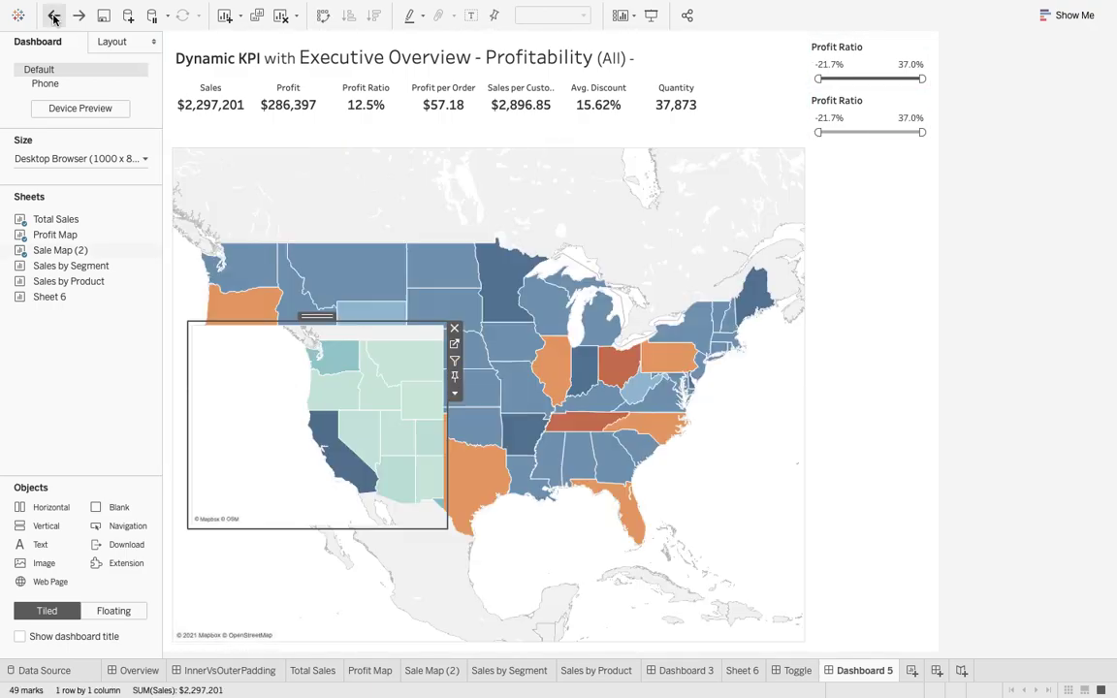
{"action": "left_click", "coordinate": [373, 191]}
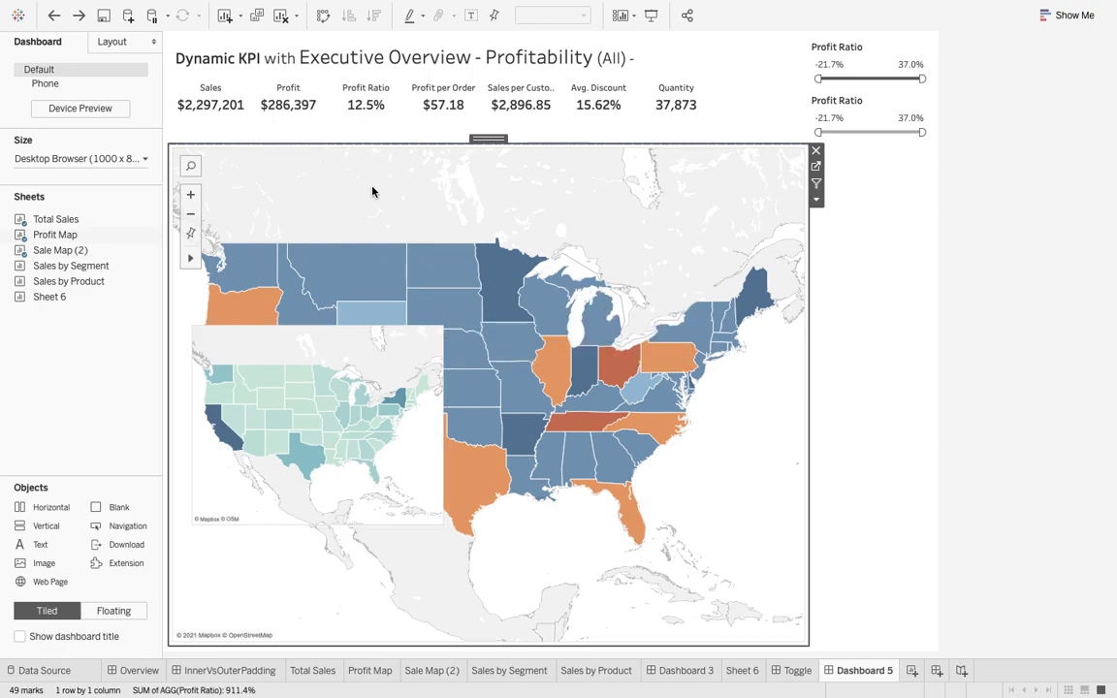
{"action": "left_click", "coordinate": [112, 41]}
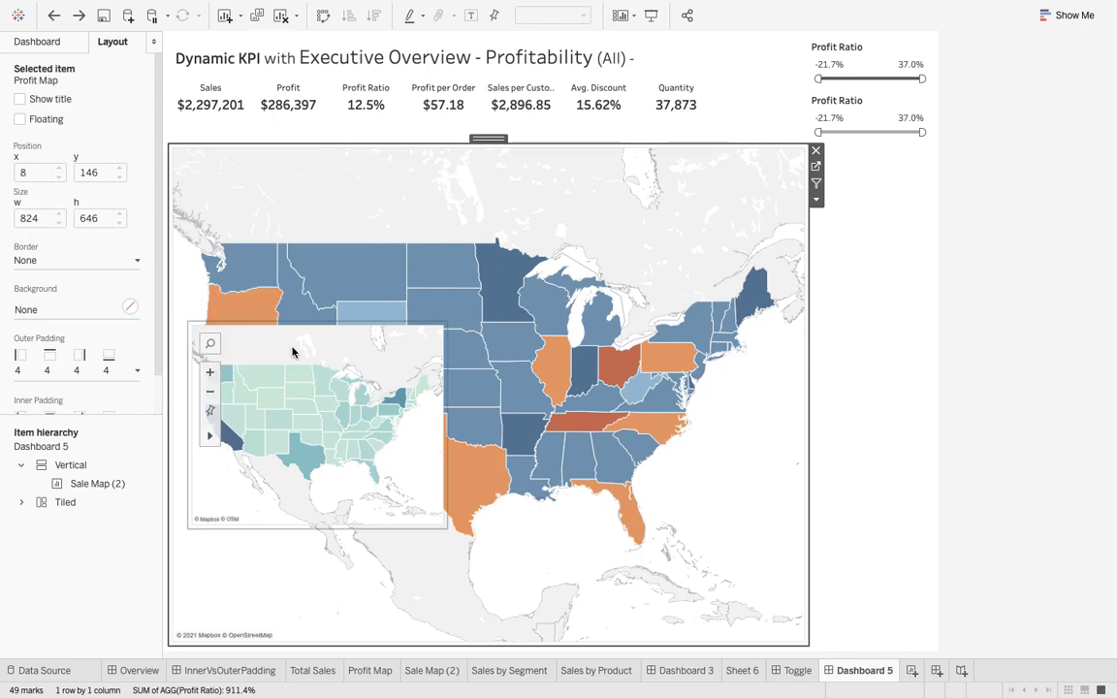
{"action": "left_click", "coordinate": [293, 352]}
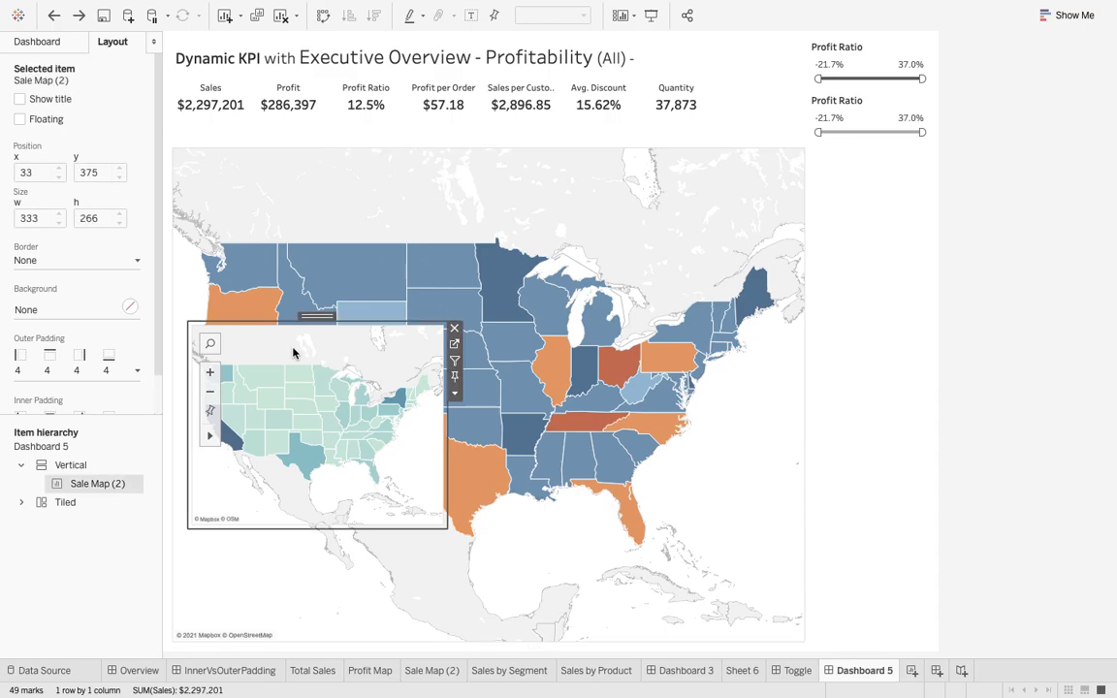
- Position the inset's Vertical container at x 8, y 146
{"action": "left_click", "coordinate": [455, 397]}
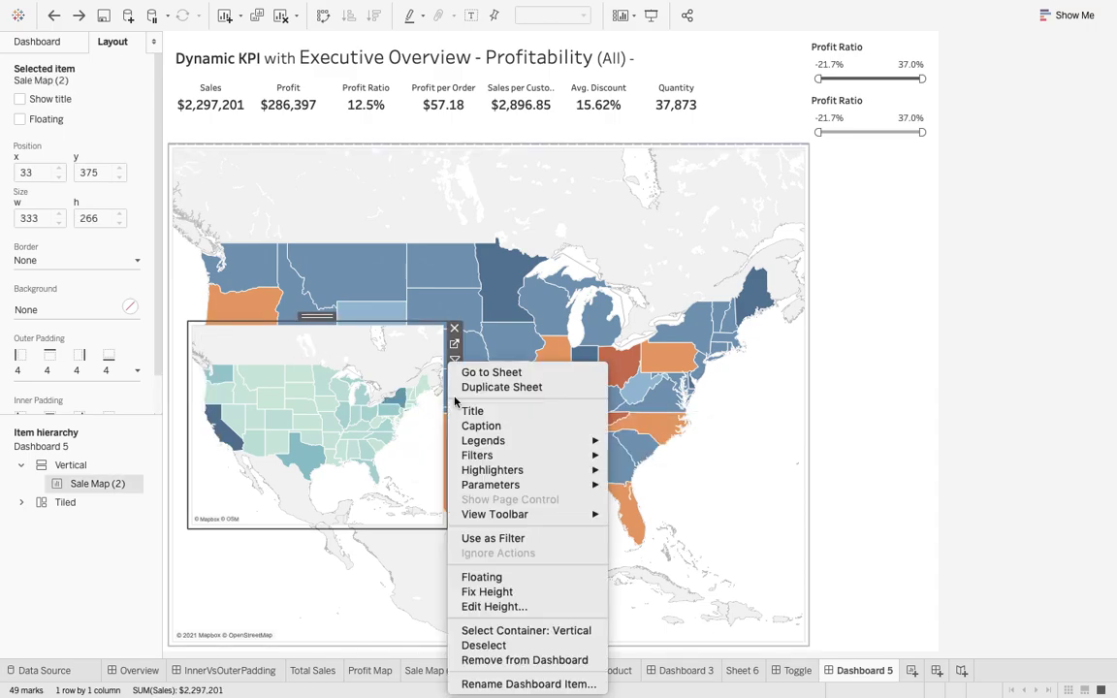
{"action": "left_click", "coordinate": [471, 631]}
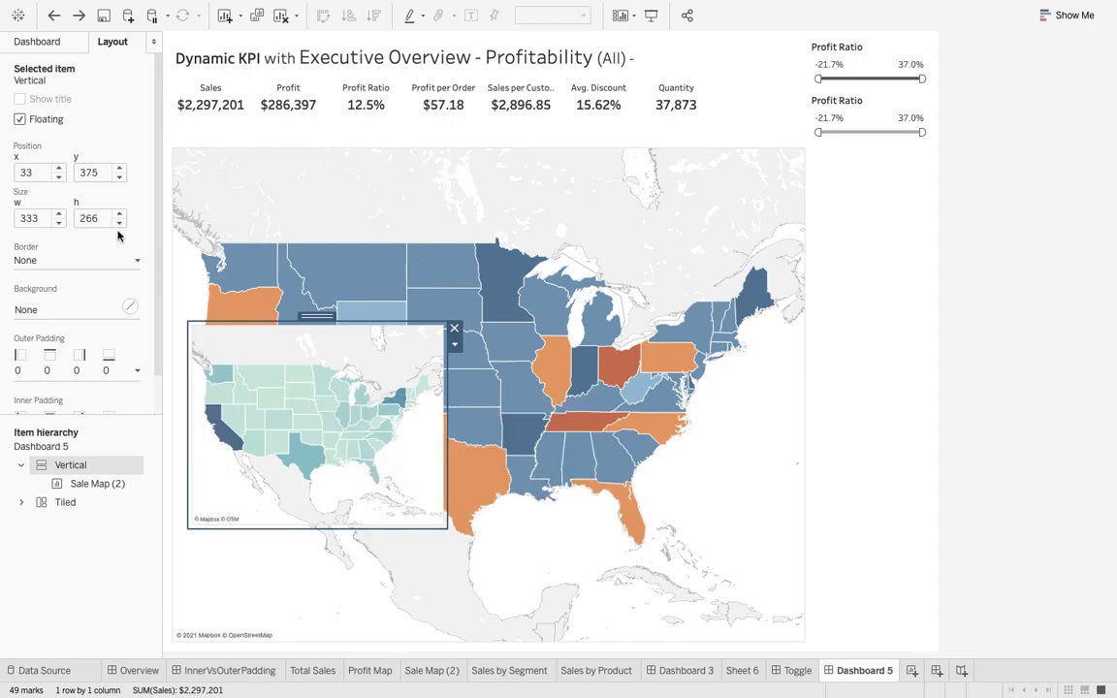
{"action": "double_click", "coordinate": [36, 174]}
{"action": "key", "text": "BackSpace"}
{"action": "type", "text": "8"}
{"action": "left_click", "coordinate": [98, 172]}
{"action": "double_click", "coordinate": [98, 172]}
{"action": "type", "text": "146"}
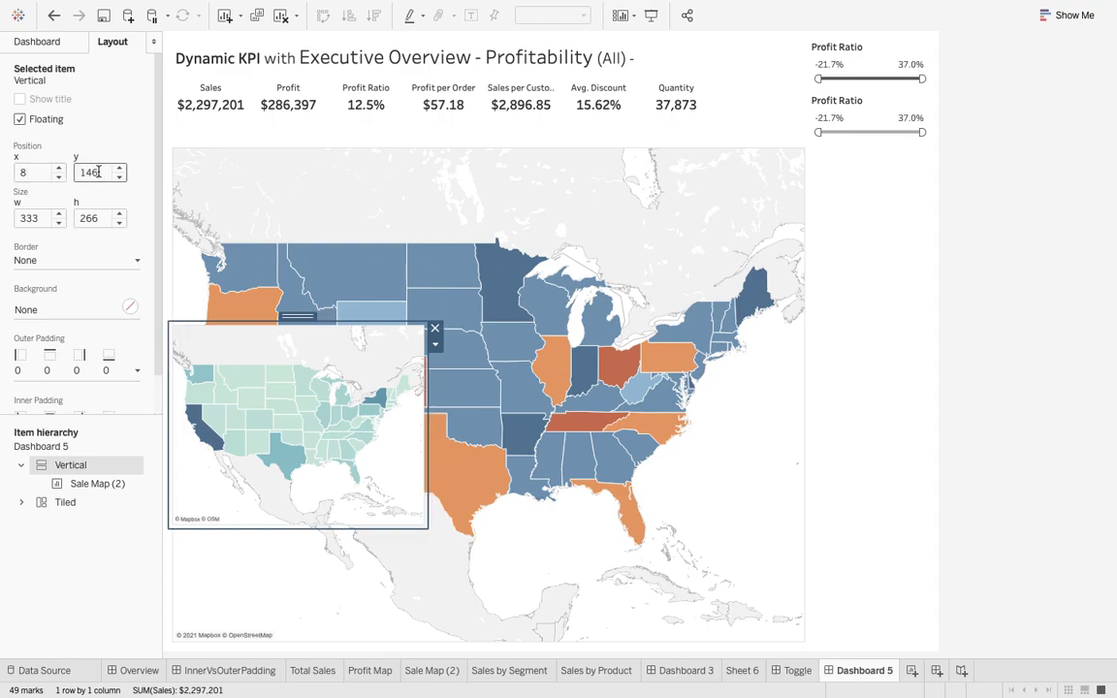
{"action": "key", "text": "Return"}
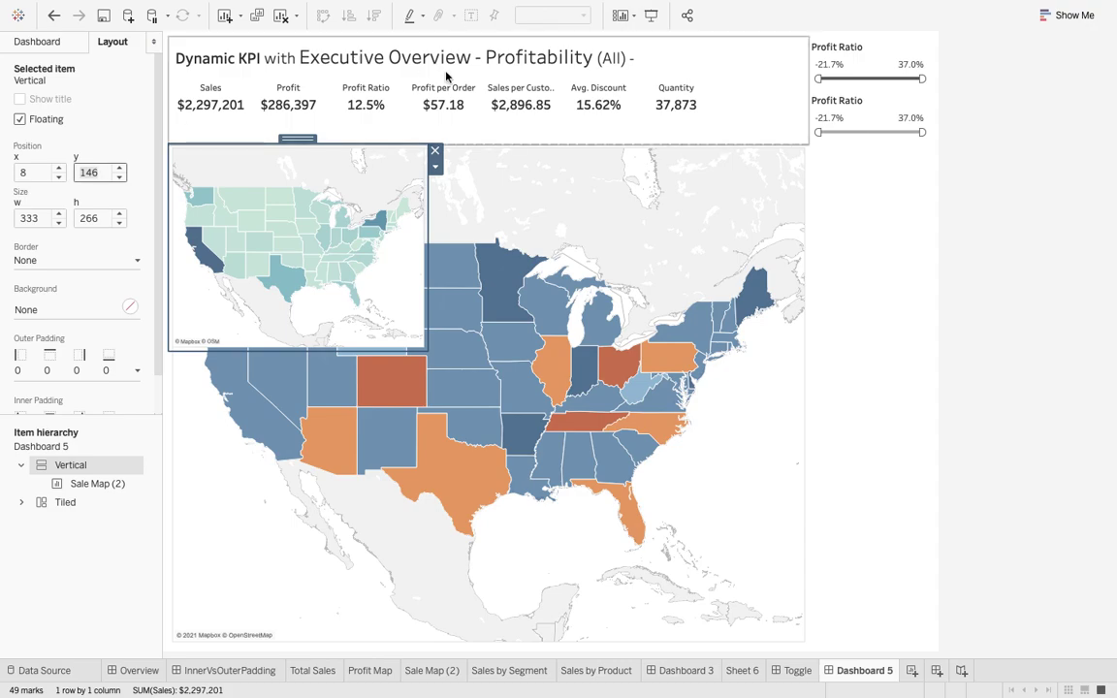
- Resize the container to width 824 and height 646, matching the Profit Map
{"action": "left_click", "coordinate": [524, 193]}
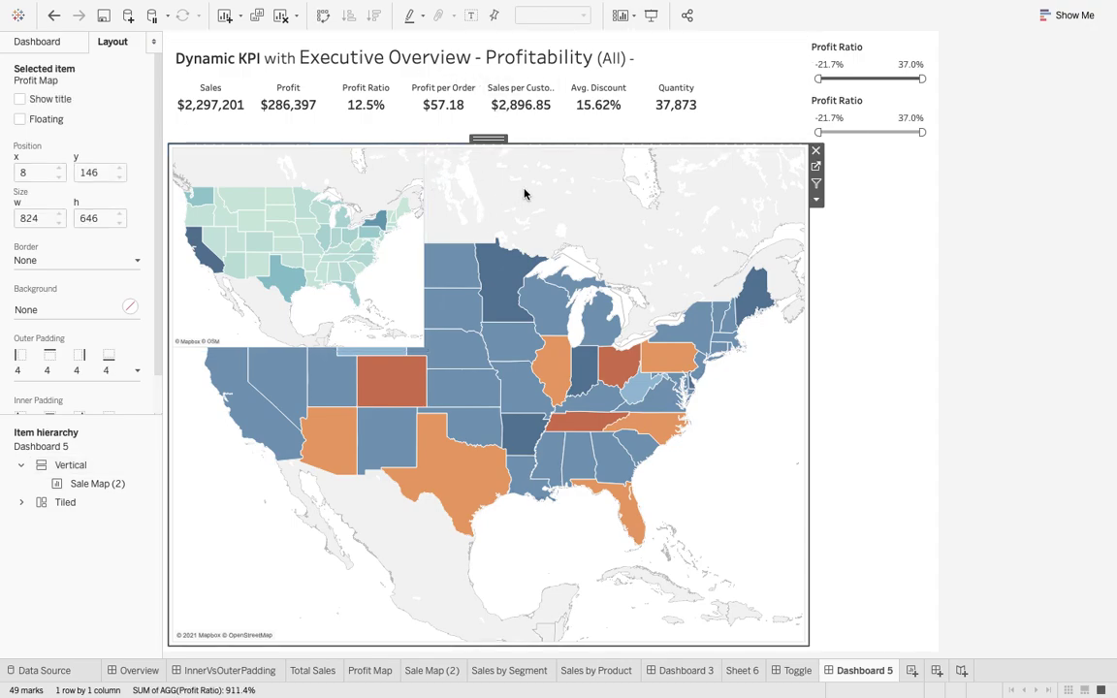
{"action": "left_click", "coordinate": [303, 174]}
{"action": "left_click", "coordinate": [435, 216]}
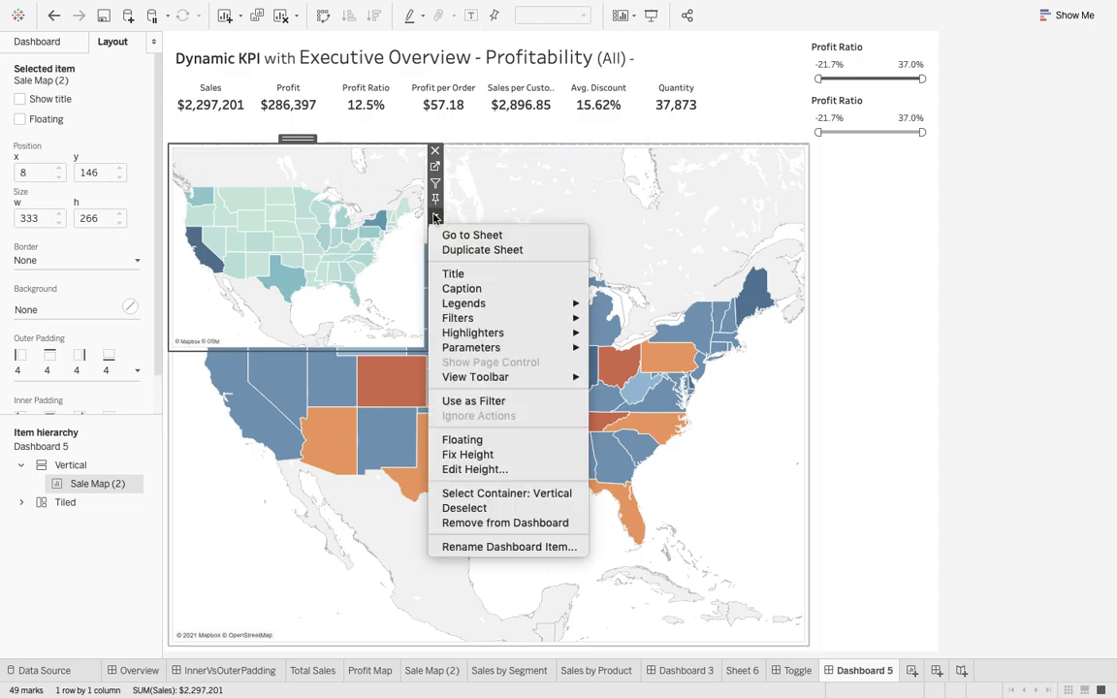
{"action": "left_click", "coordinate": [456, 494]}
{"action": "left_click", "coordinate": [43, 221]}
{"action": "key", "text": "BackSpace"}
{"action": "key", "text": "BackSpace"}
{"action": "key", "text": "BackSpace"}
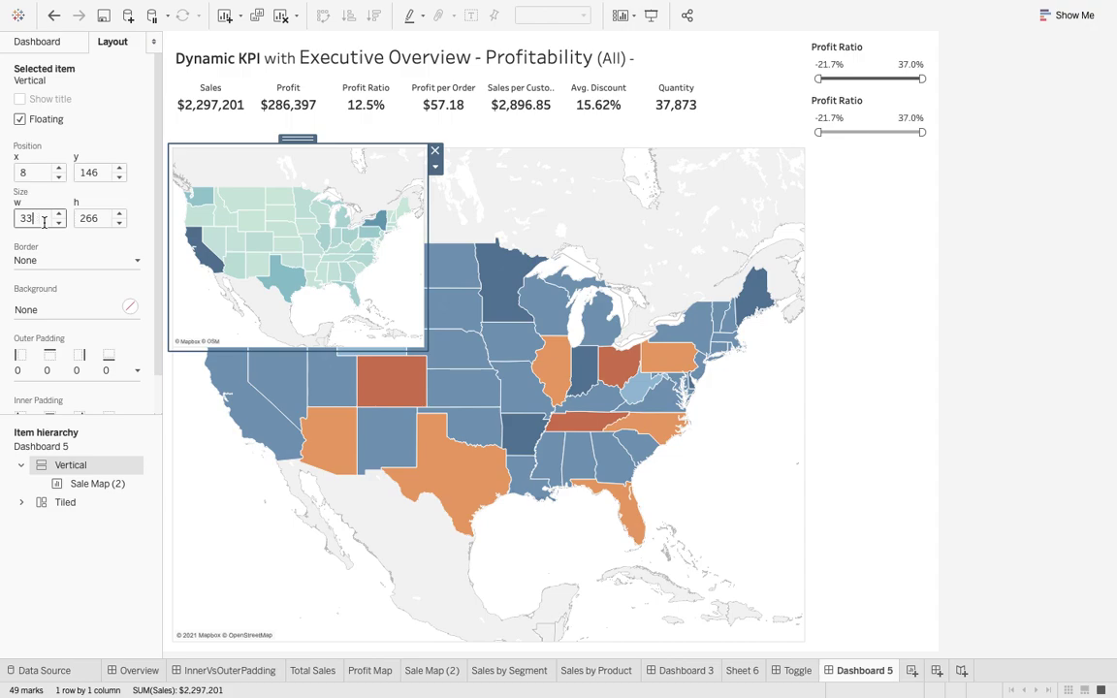
{"action": "type", "text": "824"}
{"action": "left_click", "coordinate": [100, 219]}
{"action": "key", "text": "BackSpace"}
{"action": "key", "text": "BackSpace"}
{"action": "key", "text": "BackSpace"}
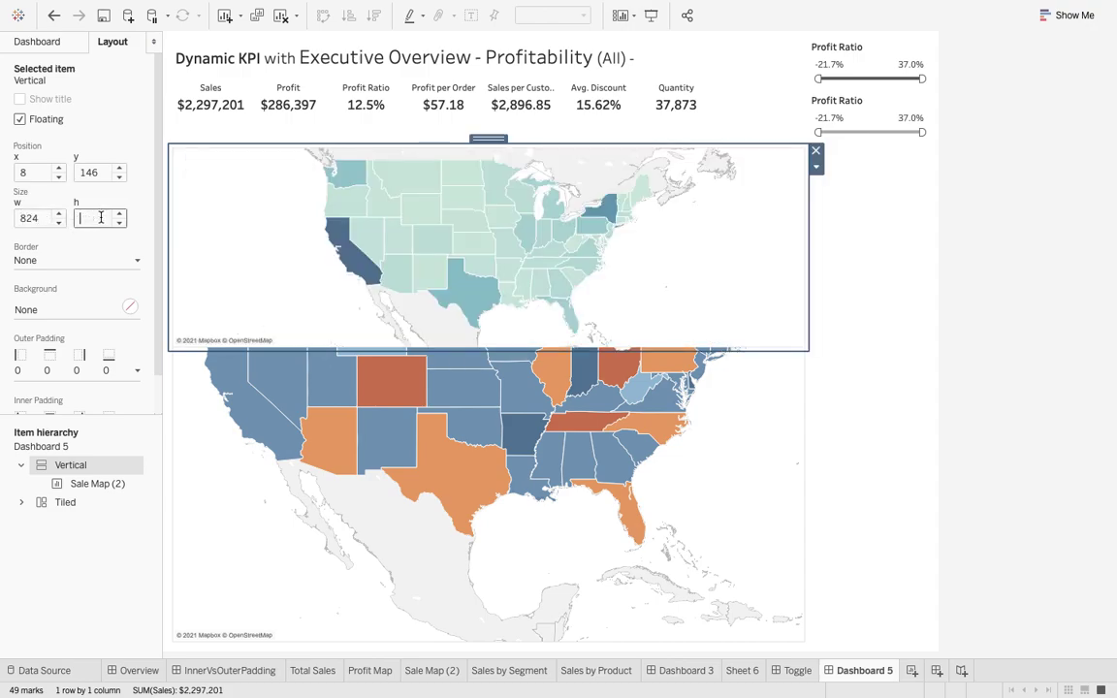
{"action": "type", "text": "646"}
{"action": "key", "text": "Return"}
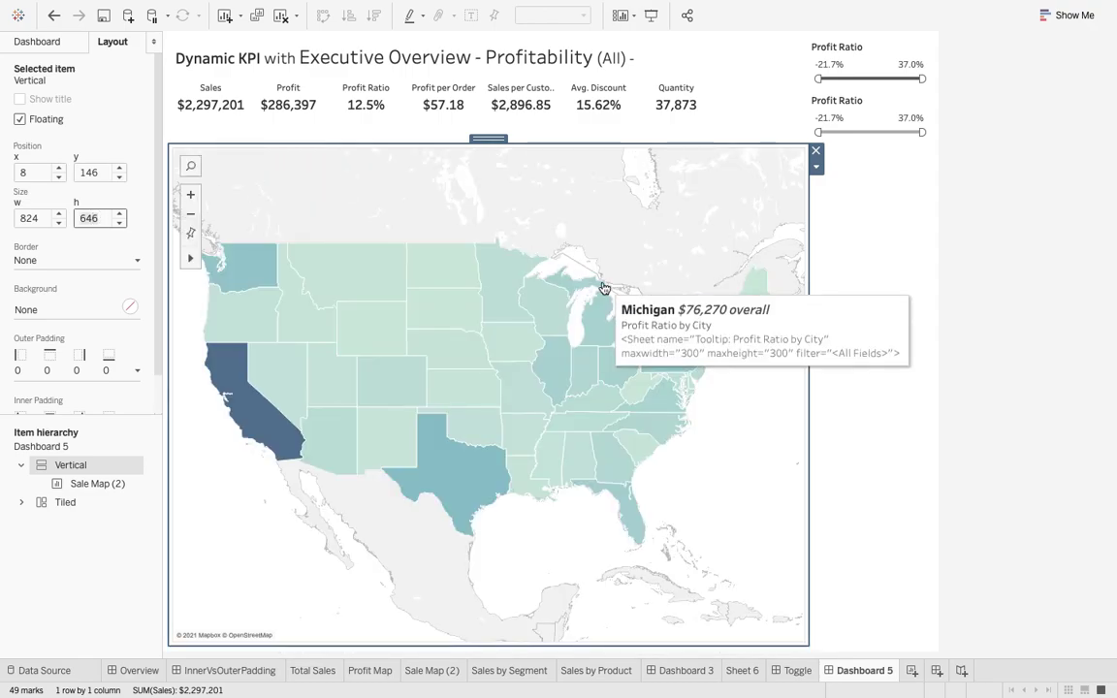
{"action": "left_click", "coordinate": [818, 169]}
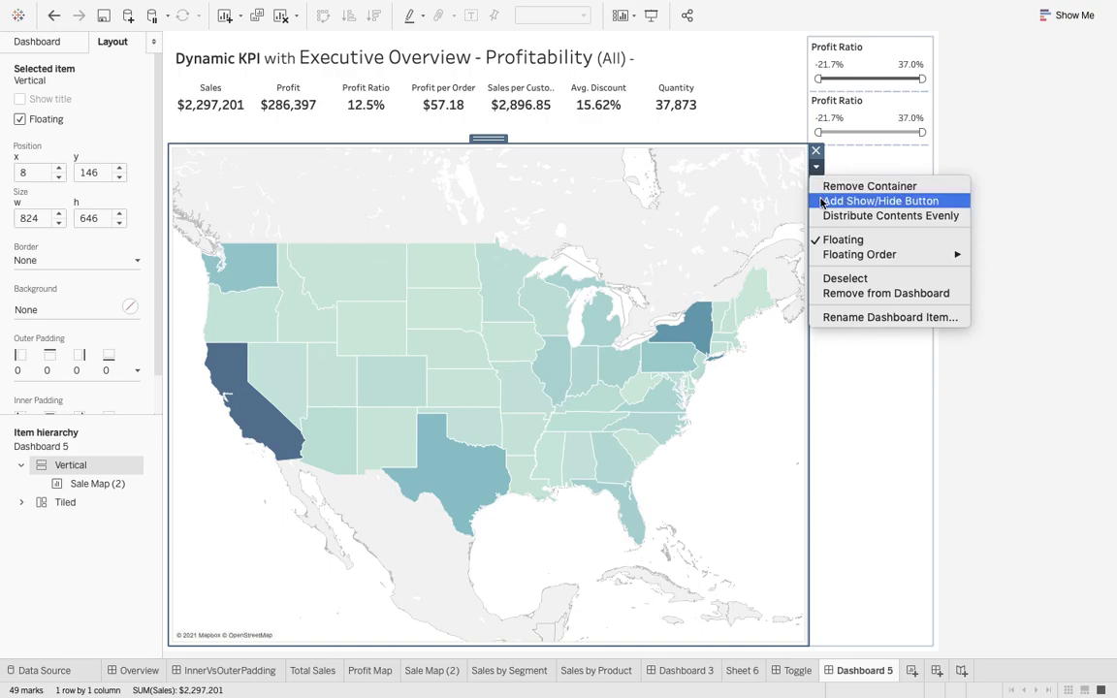
- Add a show/hide button for the map container and test hiding and showing the maps
{"action": "left_click", "coordinate": [822, 201]}
{"action": "left_click", "coordinate": [834, 168]}
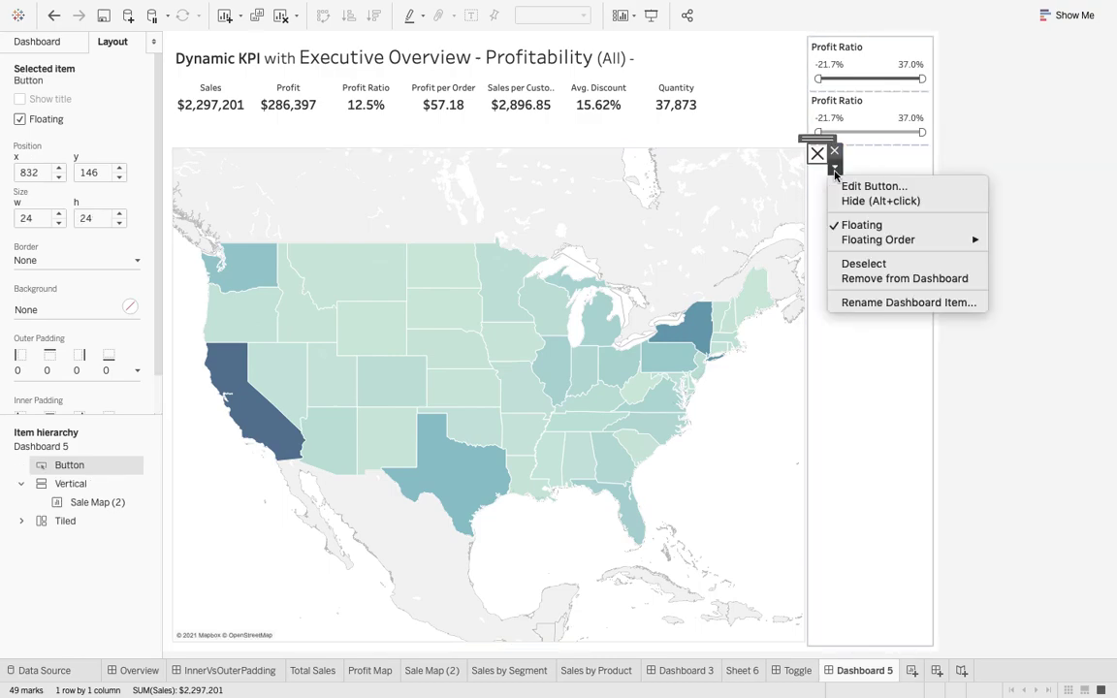
{"action": "left_click", "coordinate": [843, 201]}
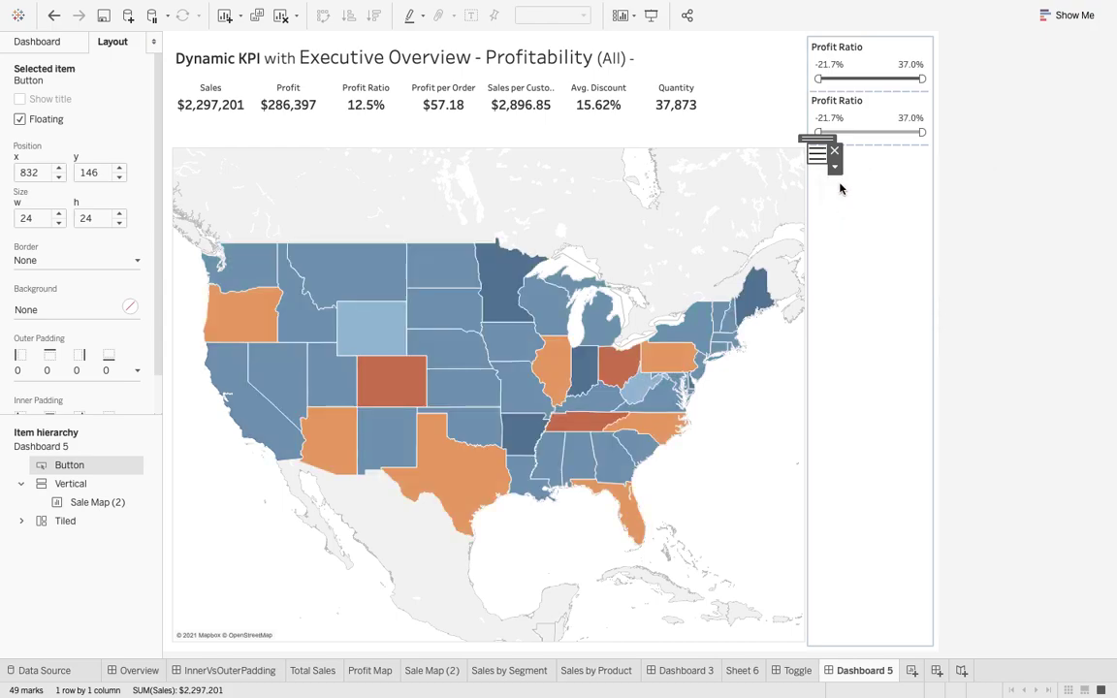
{"action": "left_click", "coordinate": [834, 168]}
{"action": "left_click", "coordinate": [841, 201]}
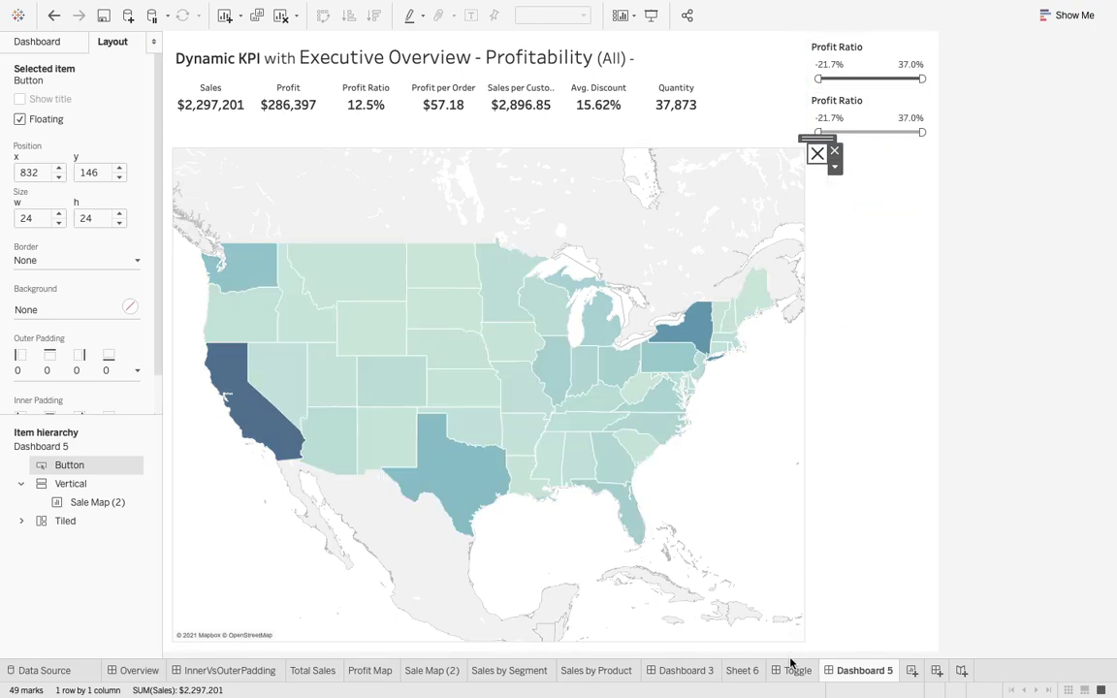
{"action": "mouse_move", "coordinate": [792, 672]}
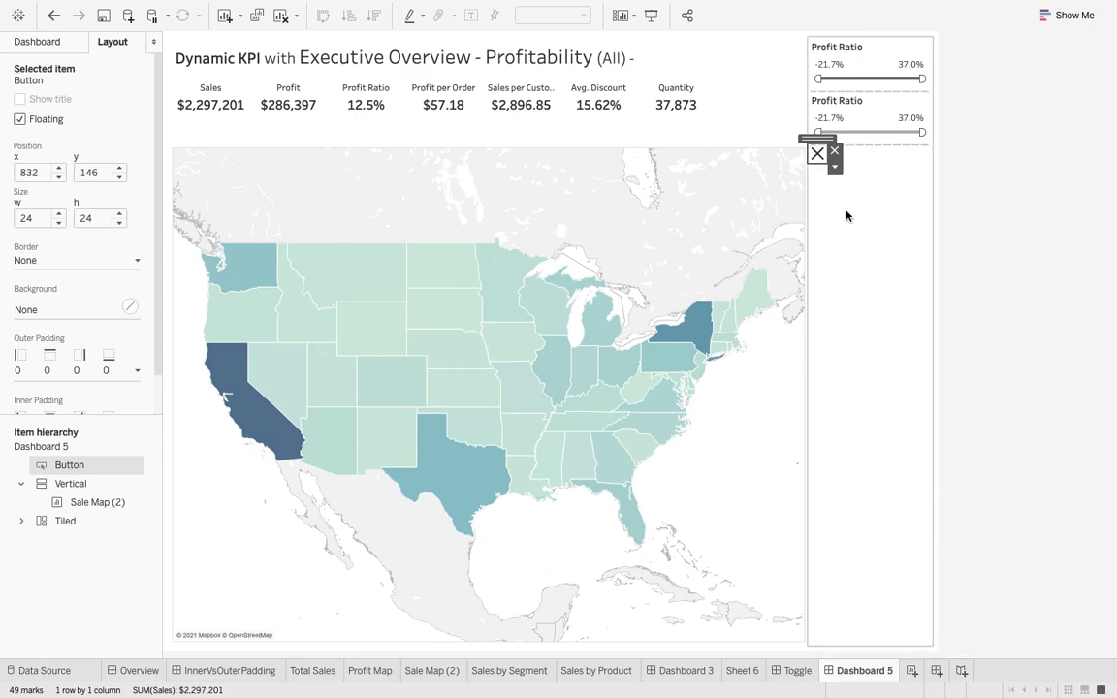
{"action": "left_click", "coordinate": [834, 170]}
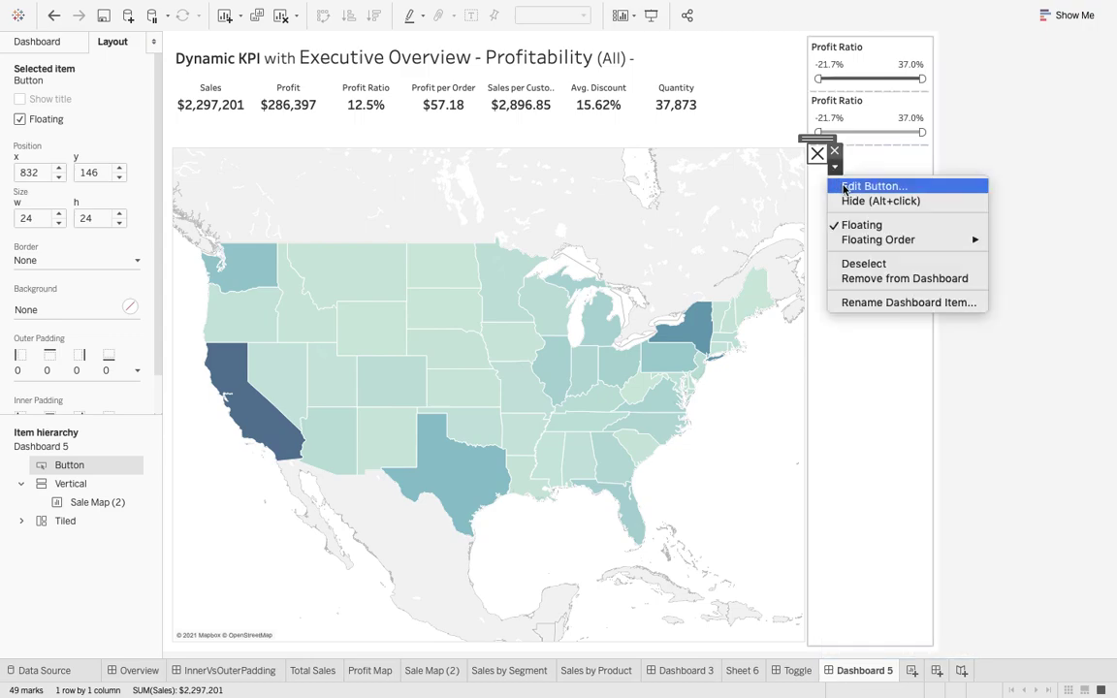
- Set the button's Item Shown image to Screenshot 2021-04-13 at 1.50.10
{"action": "left_click", "coordinate": [844, 189]}
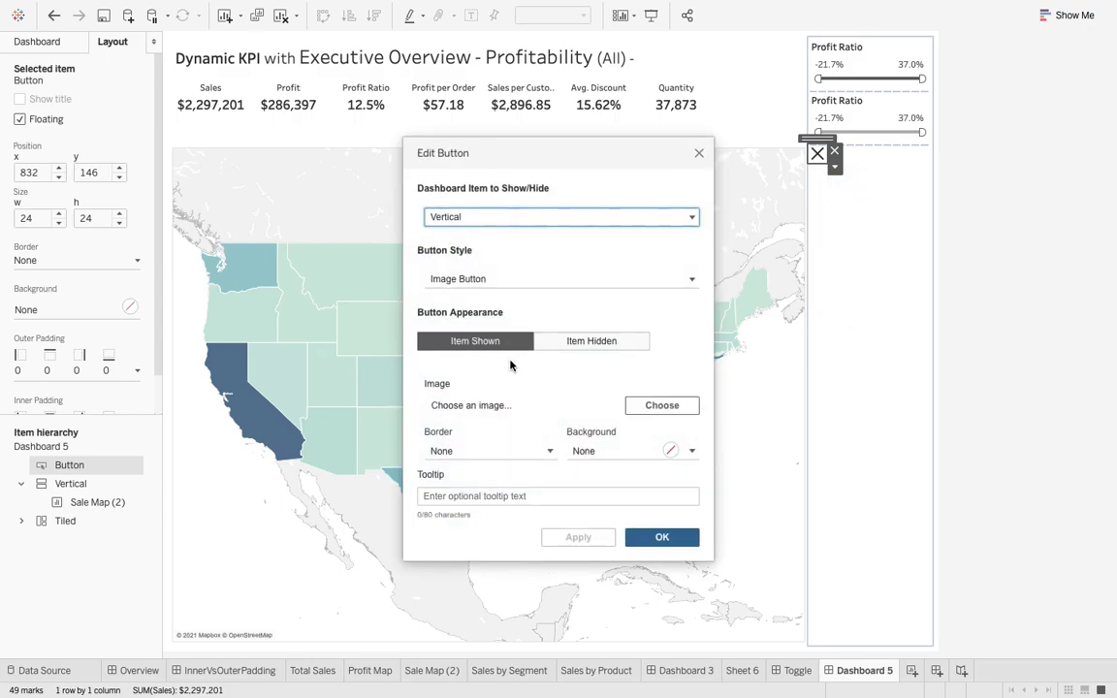
{"action": "left_click", "coordinate": [499, 345]}
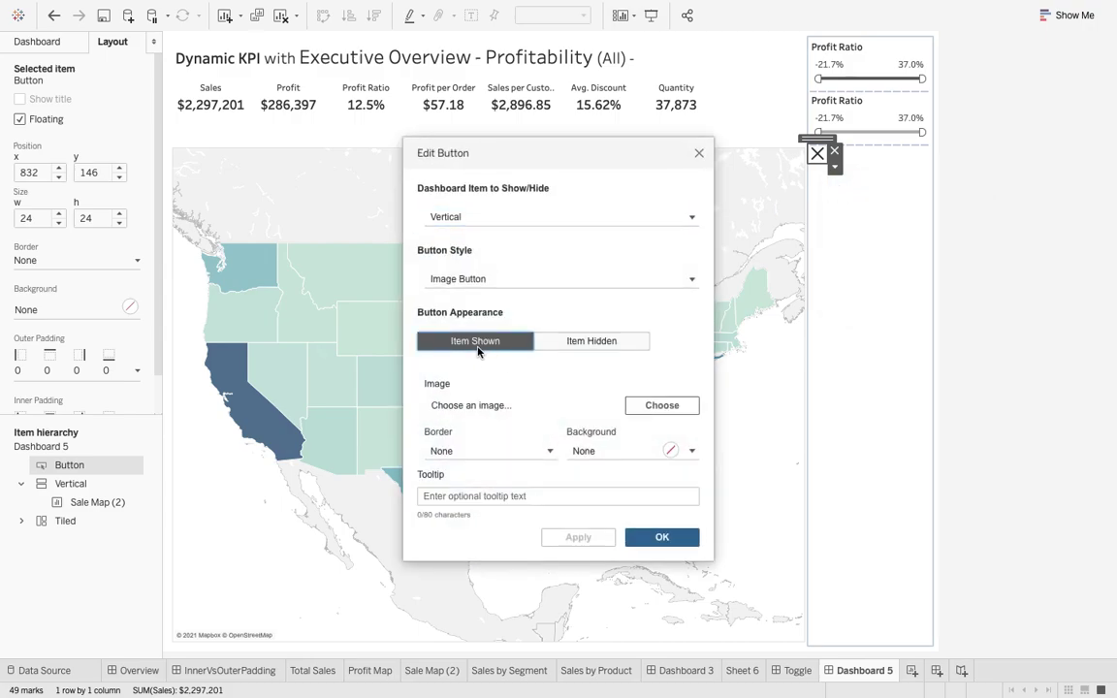
{"action": "left_click", "coordinate": [594, 343]}
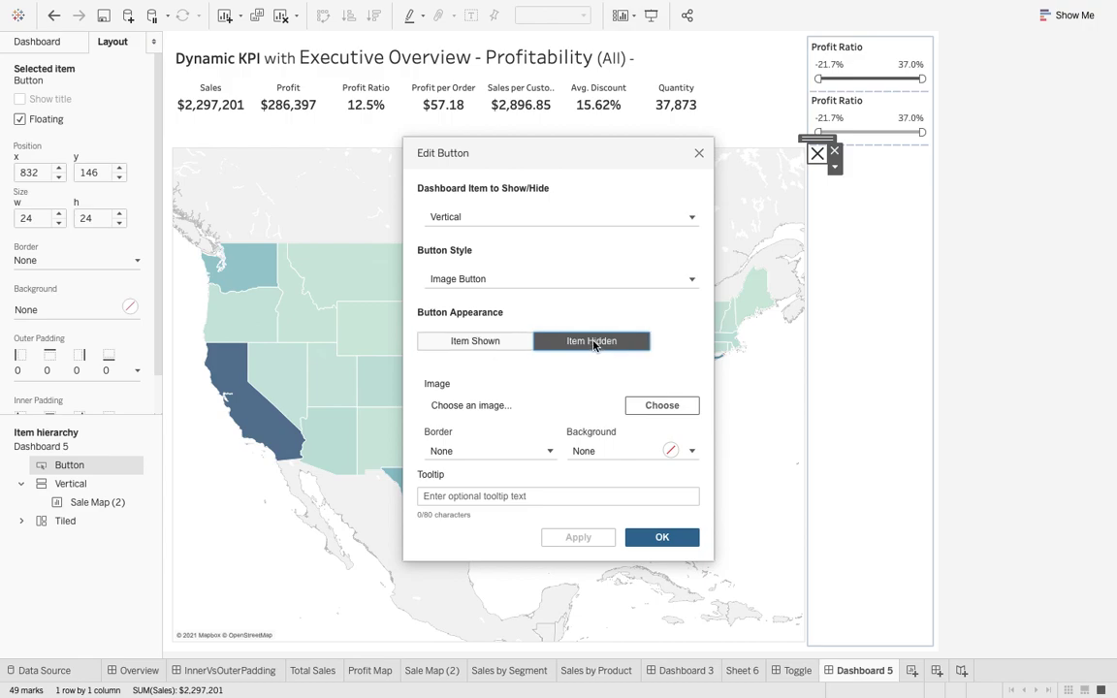
{"action": "left_click", "coordinate": [504, 342]}
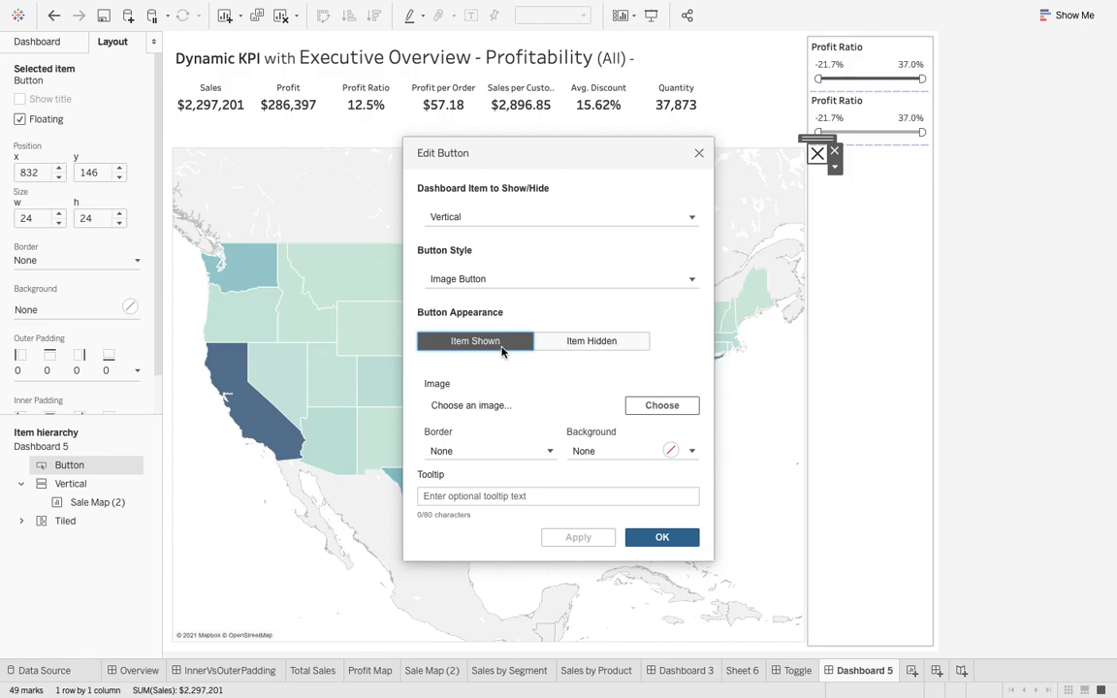
{"action": "left_click", "coordinate": [667, 405]}
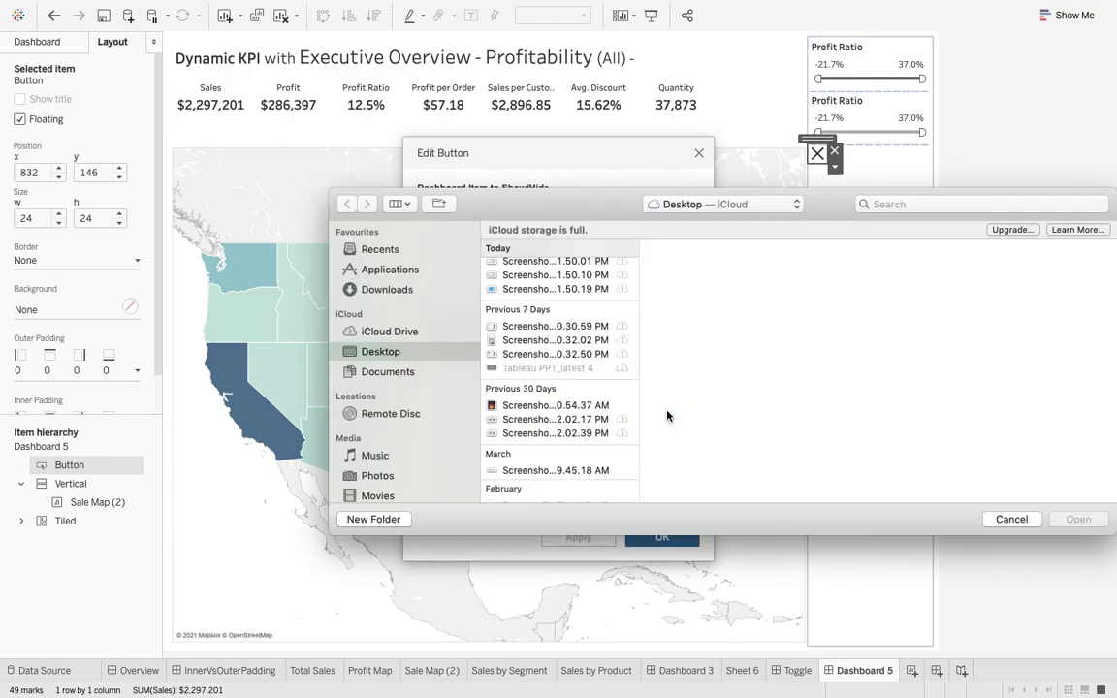
{"action": "left_click", "coordinate": [545, 288]}
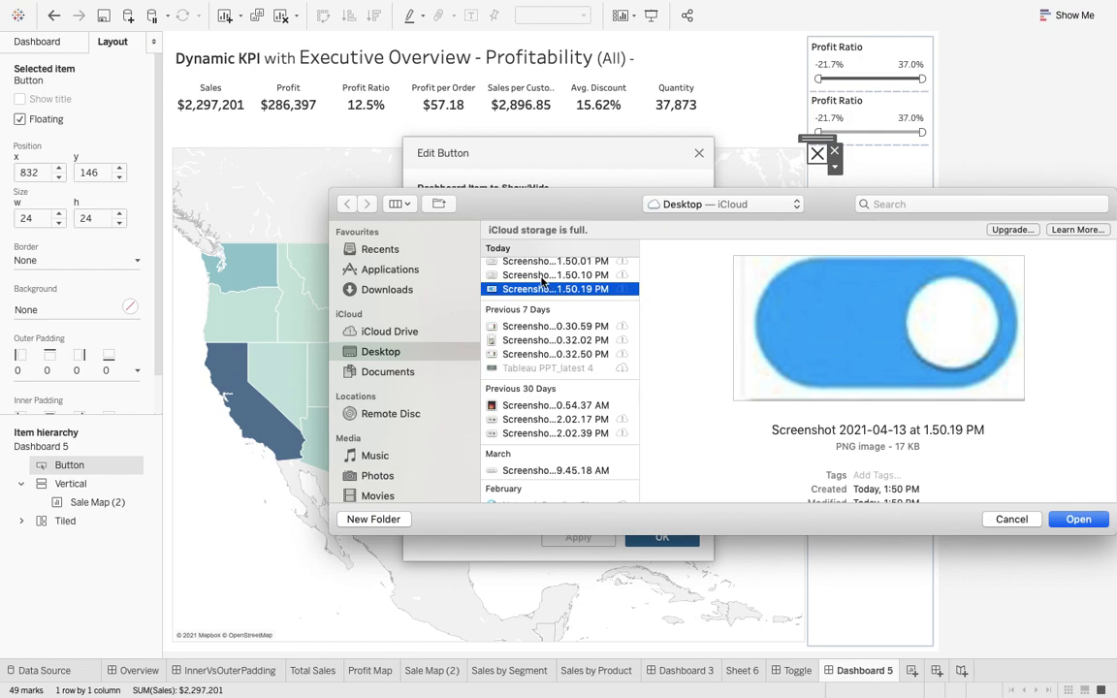
{"action": "left_click", "coordinate": [543, 275]}
{"action": "left_click", "coordinate": [1076, 521]}
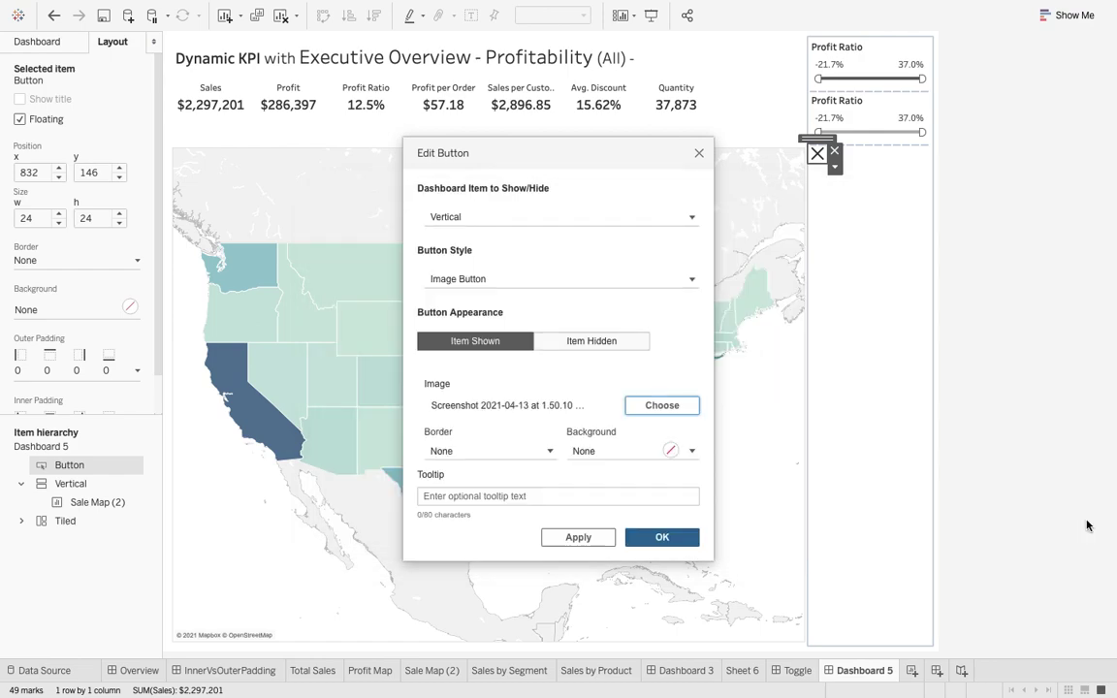
- Set the Item Hidden image to Screenshot 2021-04-13 at 1.50.19 and apply the button
{"action": "left_click", "coordinate": [599, 343]}
{"action": "left_click", "coordinate": [663, 406]}
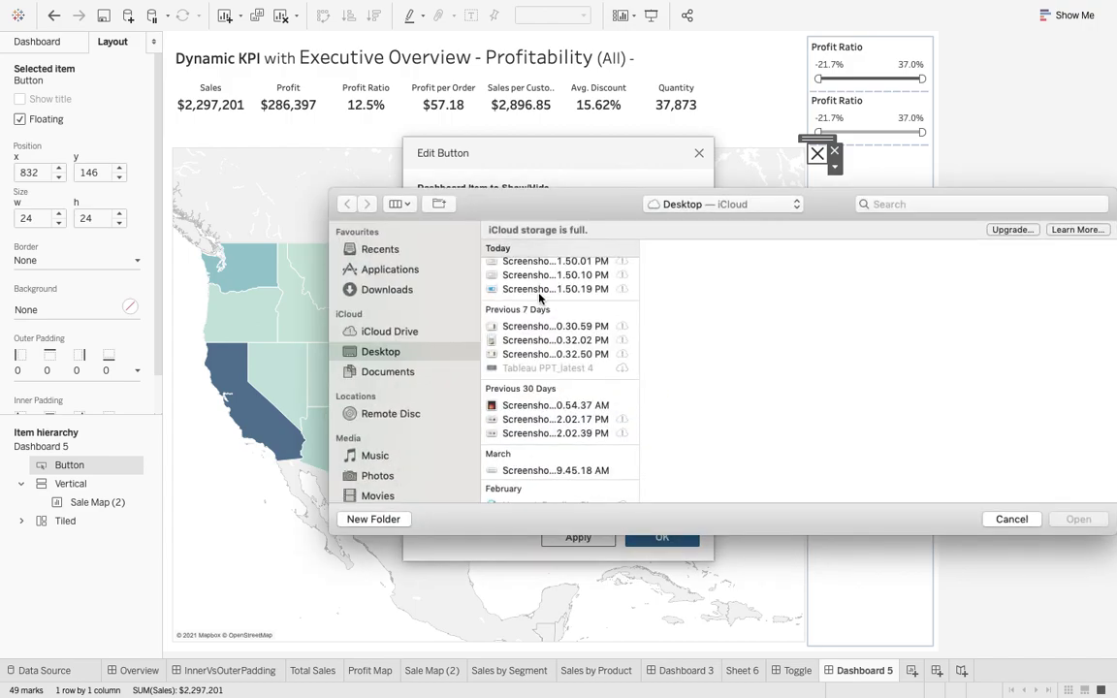
{"action": "left_click", "coordinate": [539, 291]}
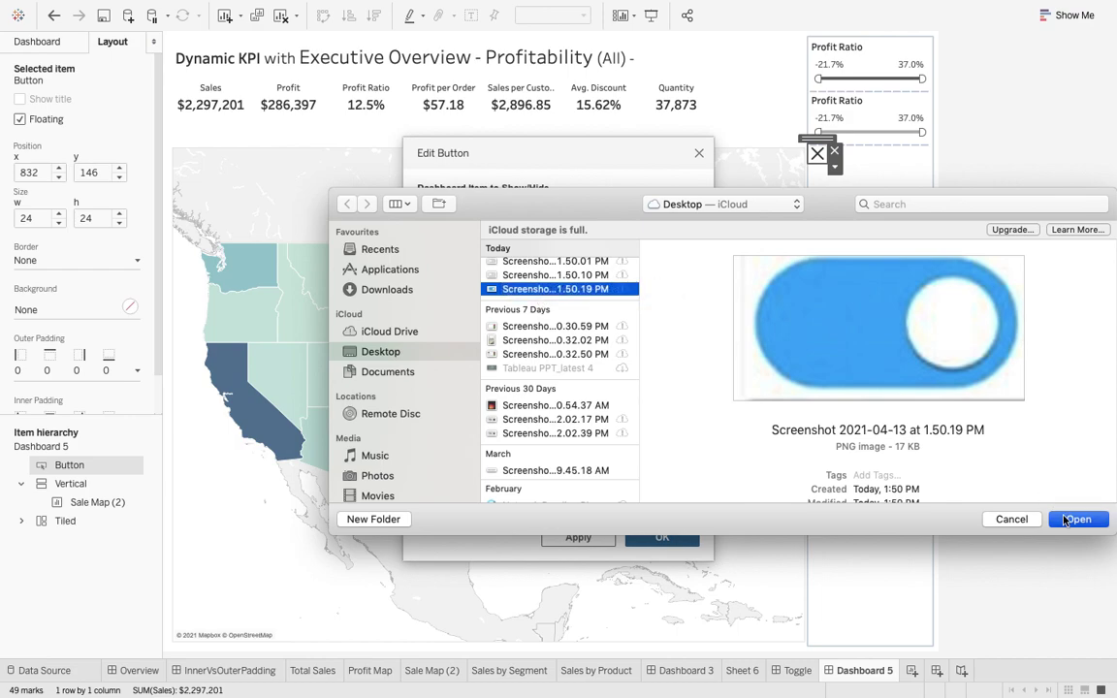
{"action": "key", "text": "Return"}
{"action": "left_click", "coordinate": [662, 537]}
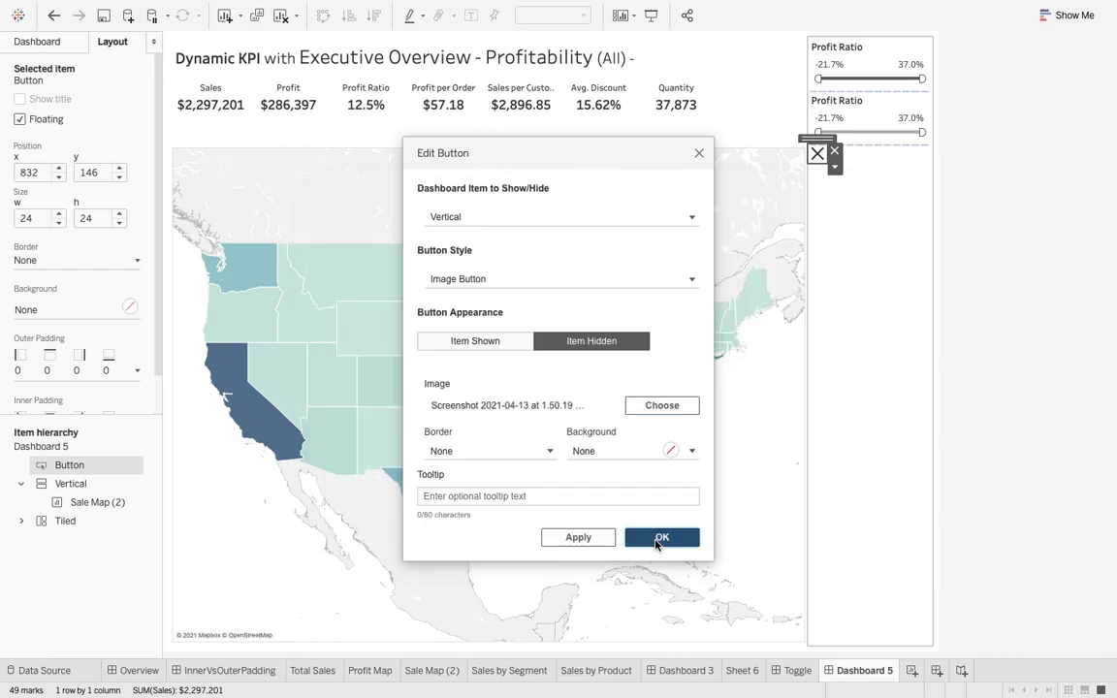